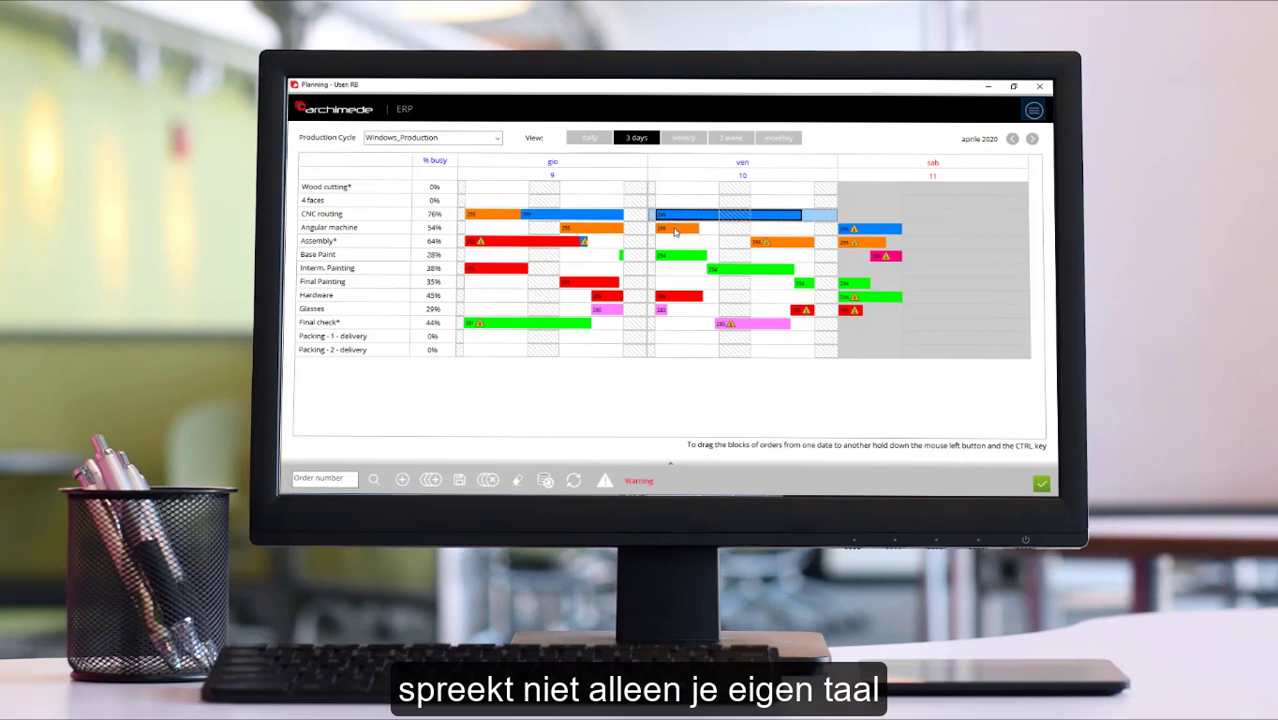
Step: Inspect the Angular machine and Assembly blocks in the three-day production planning and go back to earlier dates
mouse_move(676, 231)
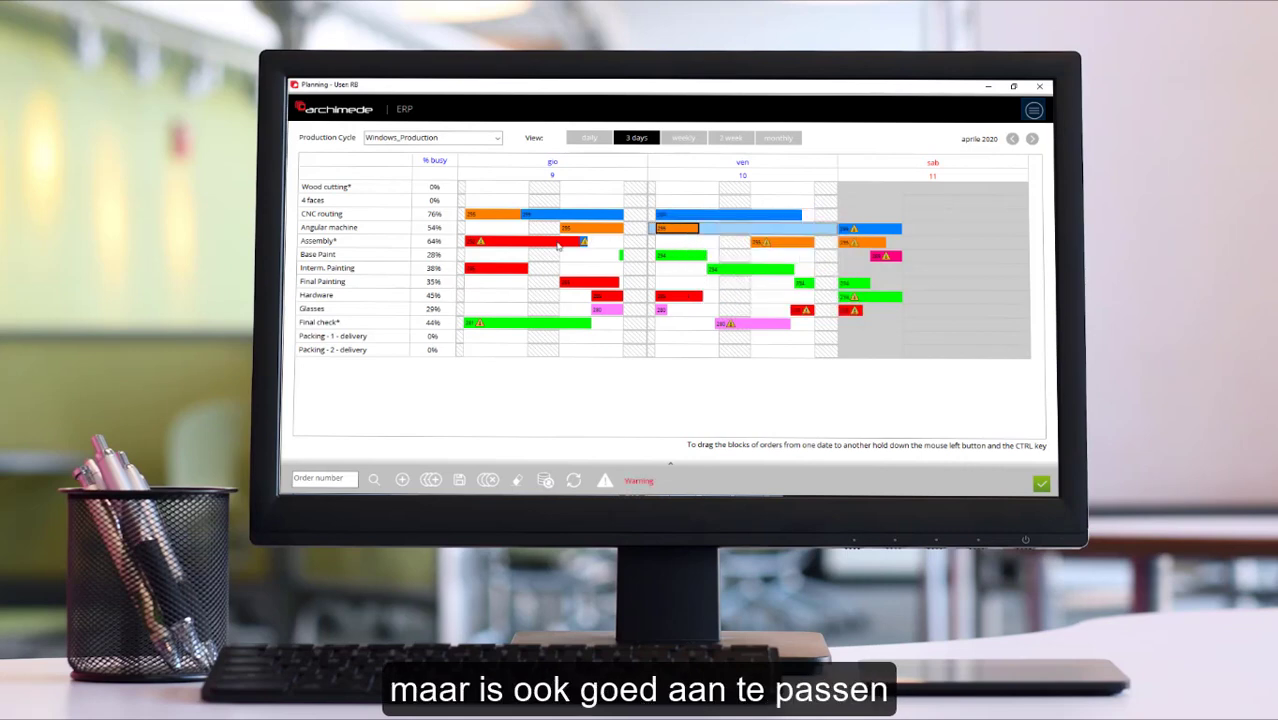
mouse_move(558, 246)
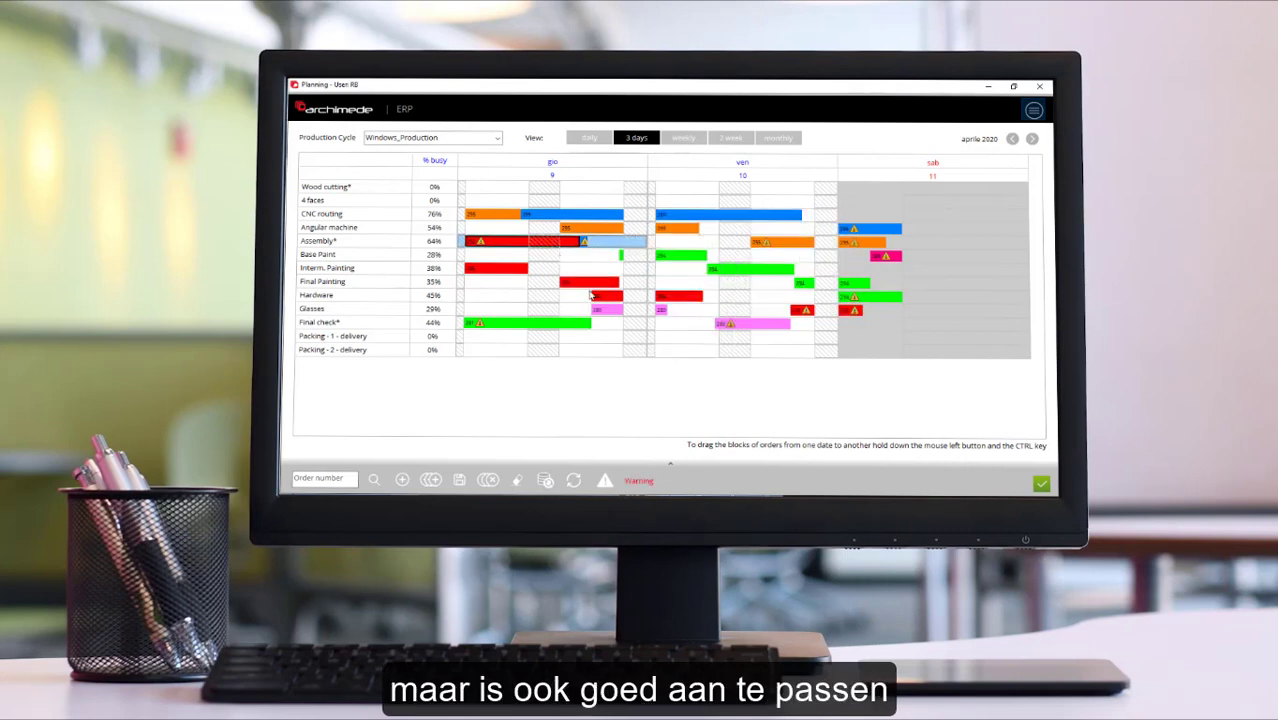
left_click(1012, 139)
left_click(1013, 140)
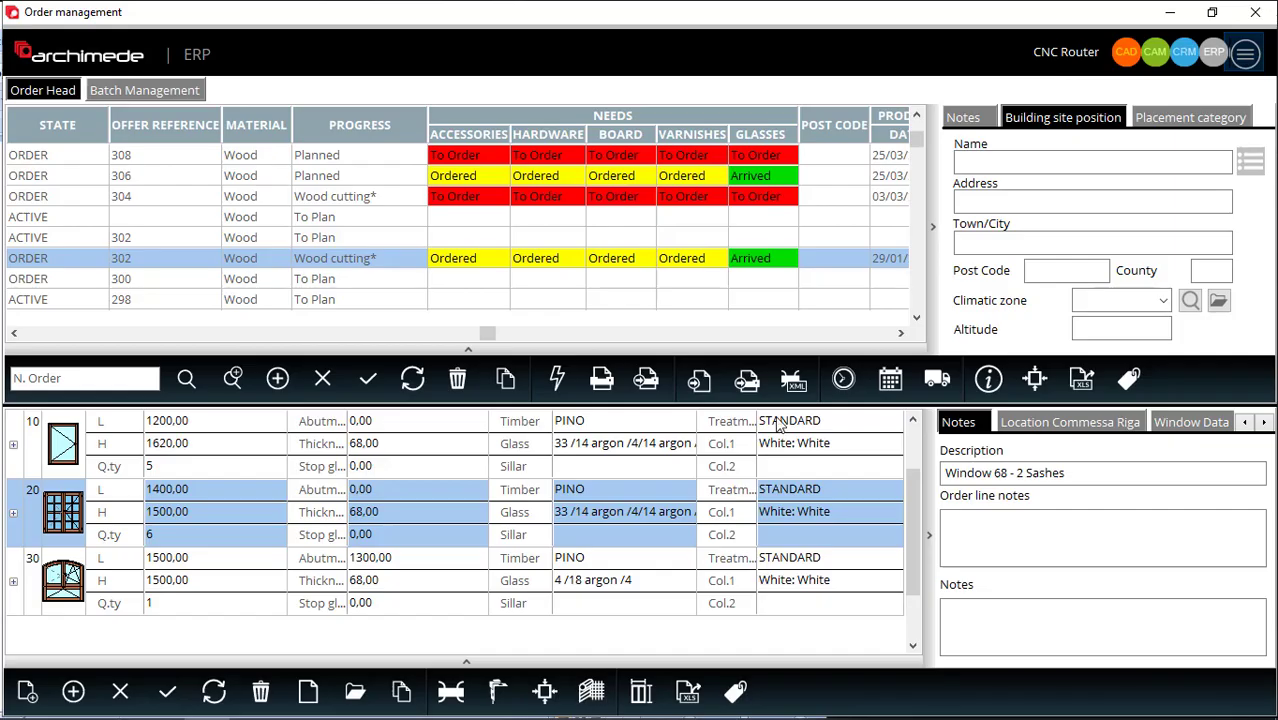
Step: Open the planning configuration and review its Settings and the Work Shifts Register
left_click(1247, 63)
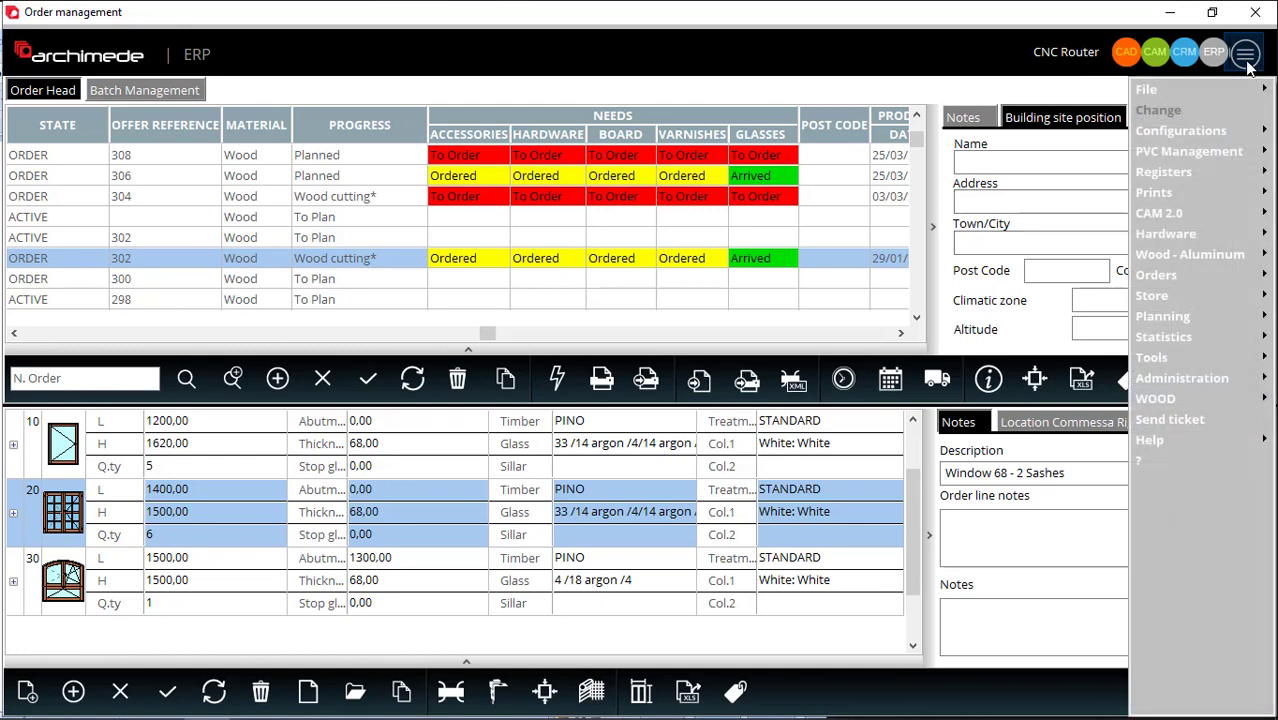
mouse_move(1164, 322)
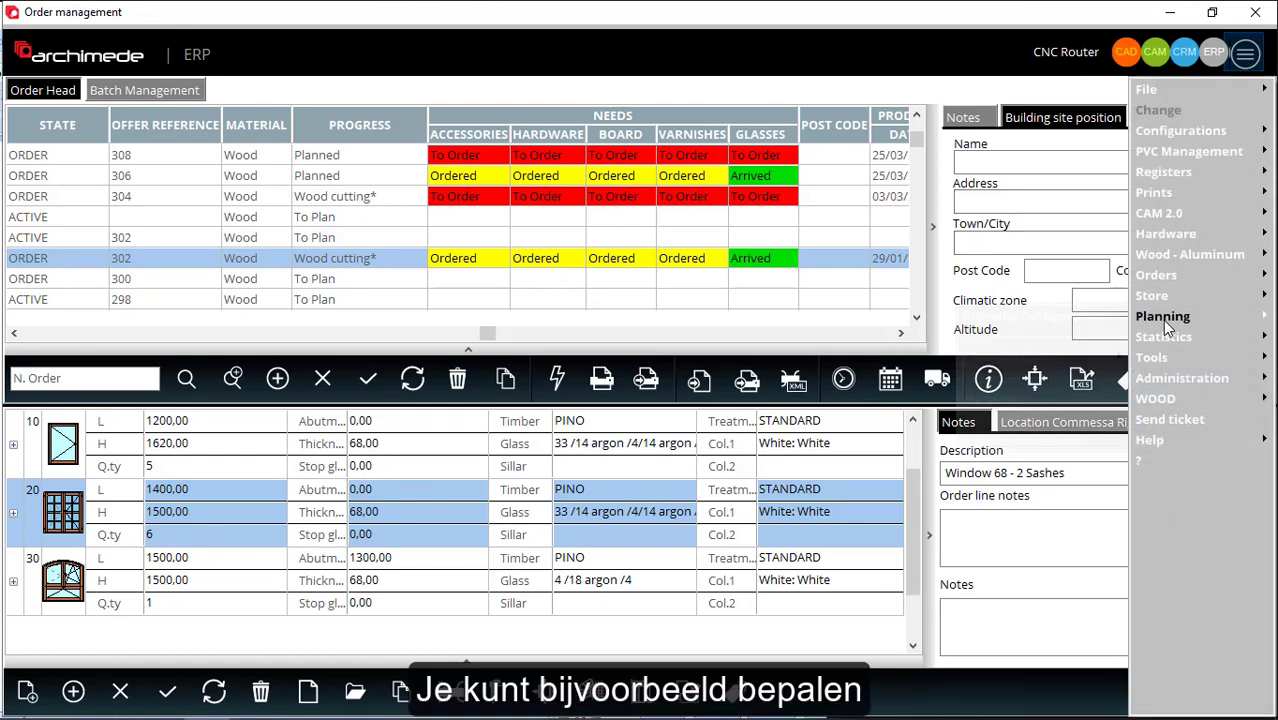
left_click(1055, 321)
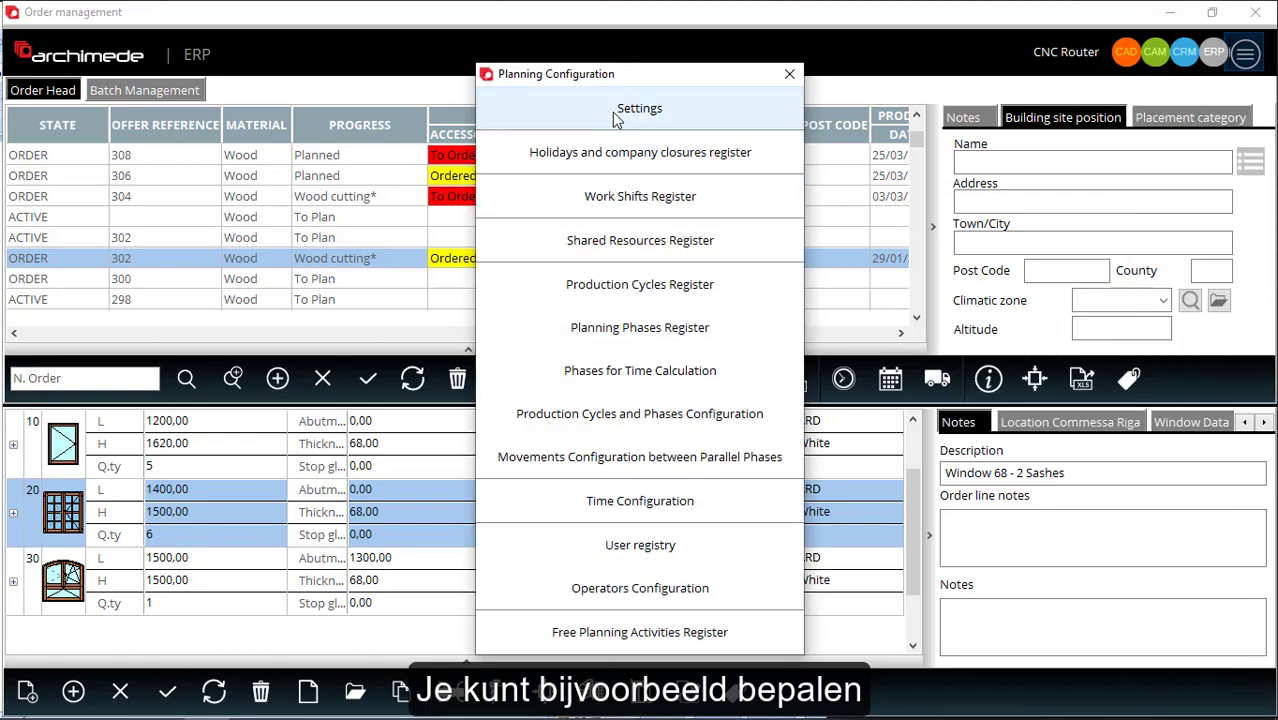
left_click(616, 119)
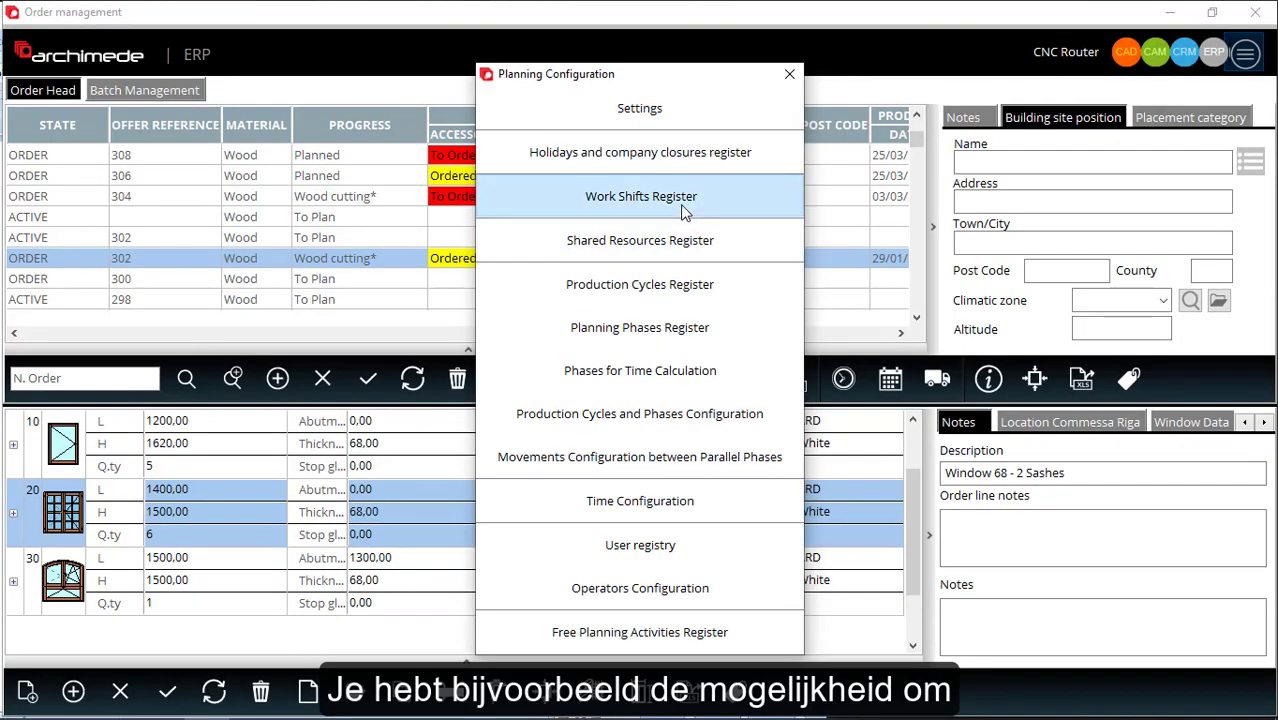
left_click(680, 204)
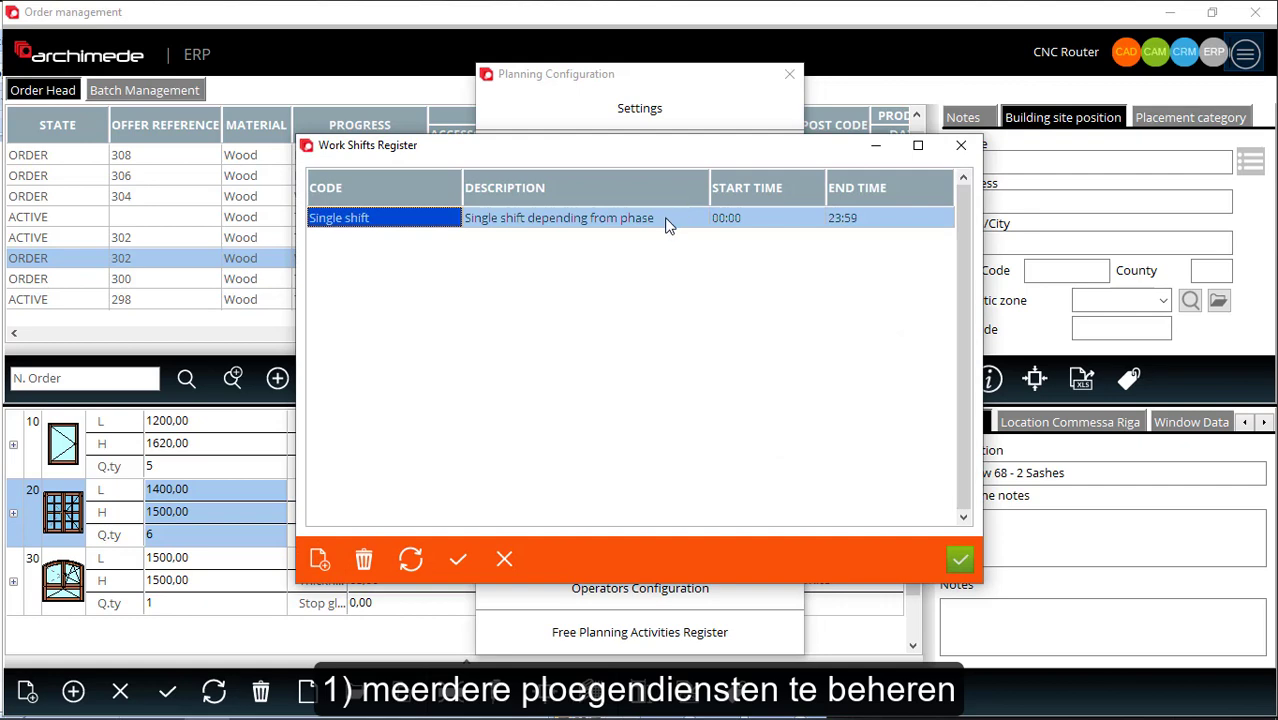
key("Escape")
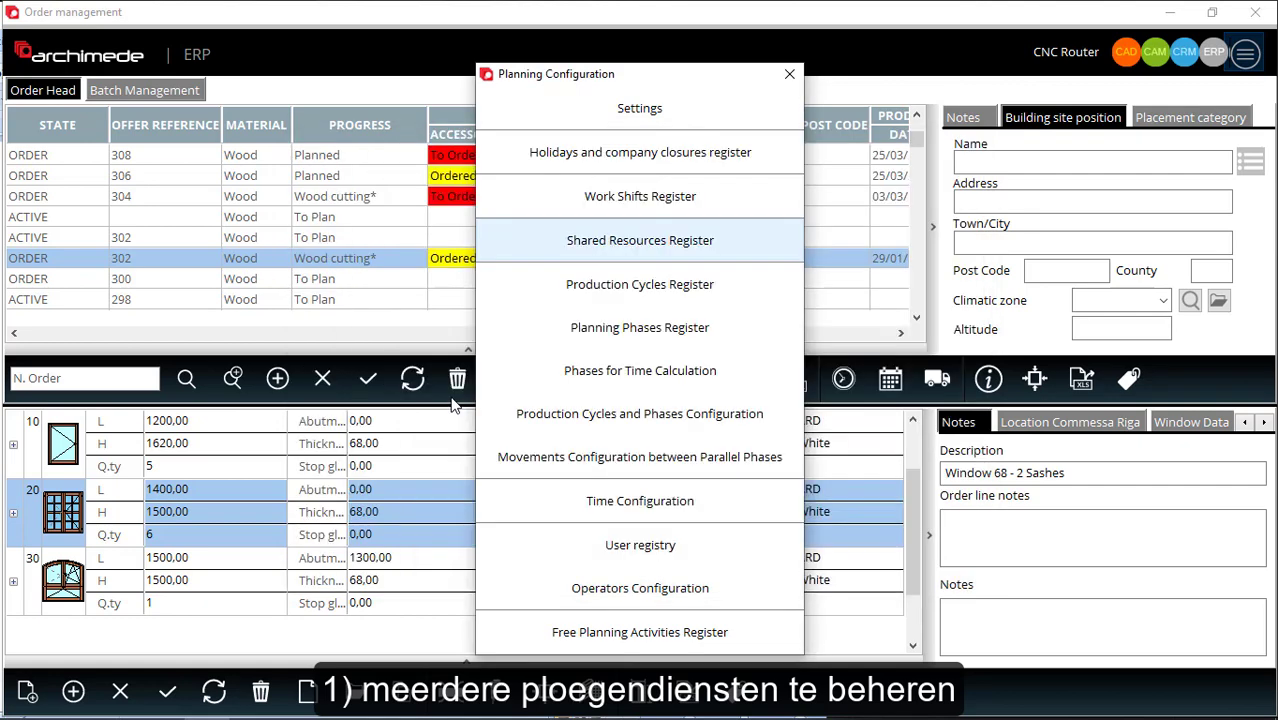
Step: Open the CNC routing phase from the Planning Phases Register and review Monday's working hours, shift options and progress calculation methods
left_click(657, 334)
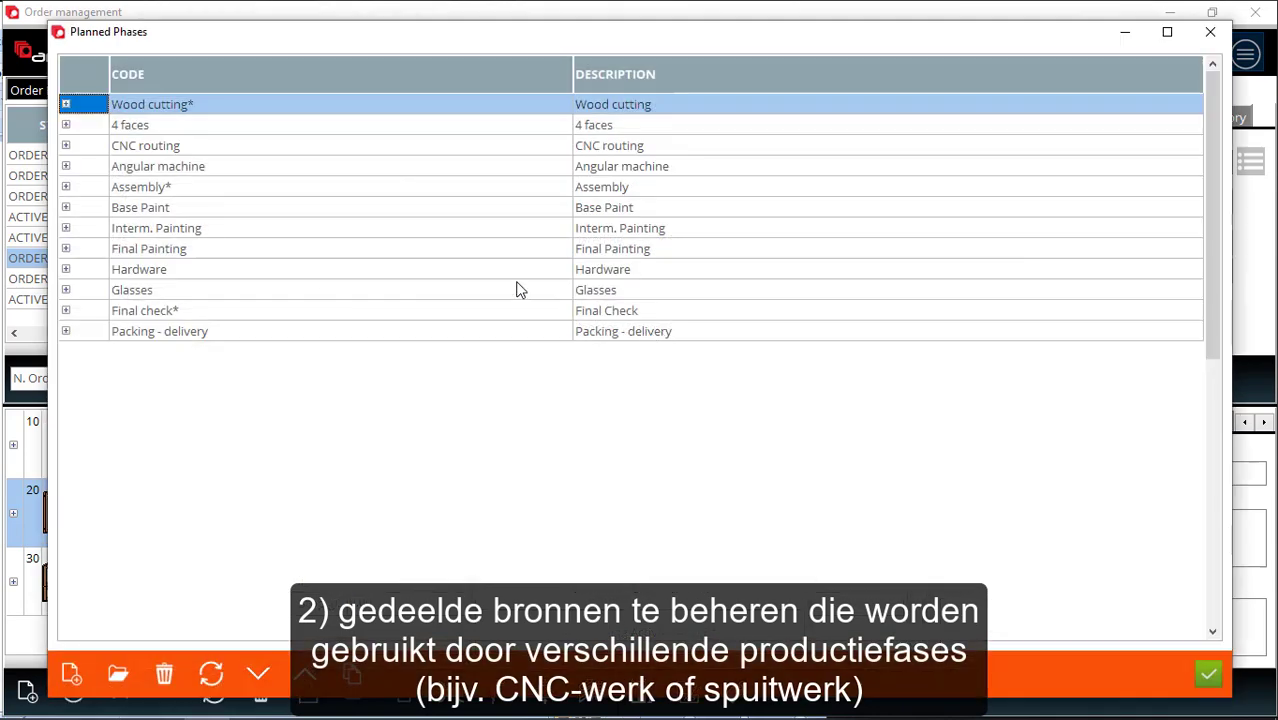
double_click(326, 150)
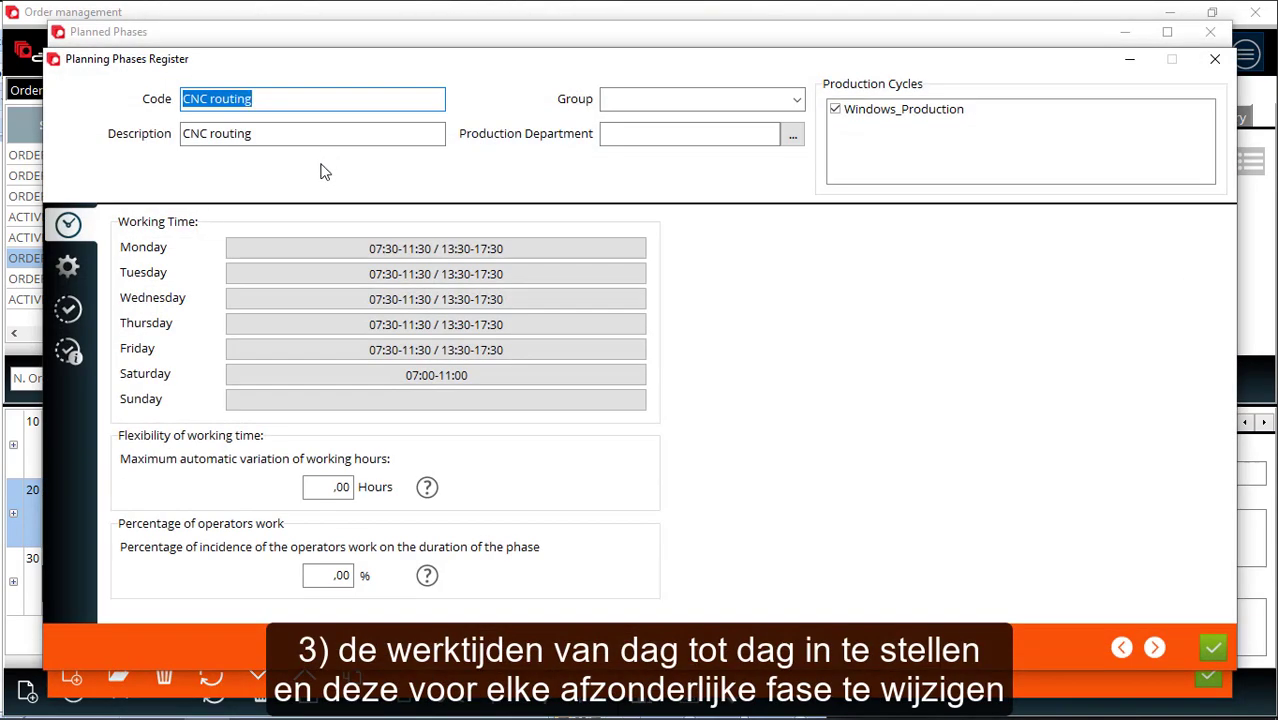
double_click(436, 252)
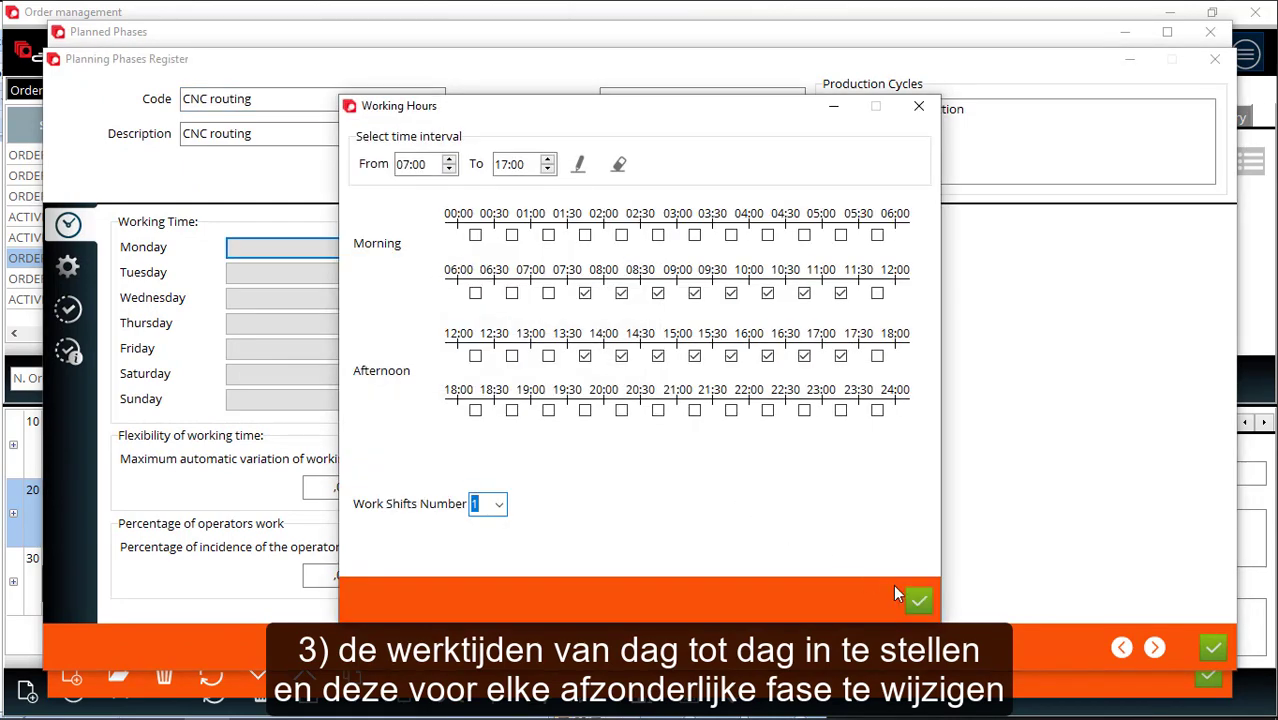
left_click(500, 505)
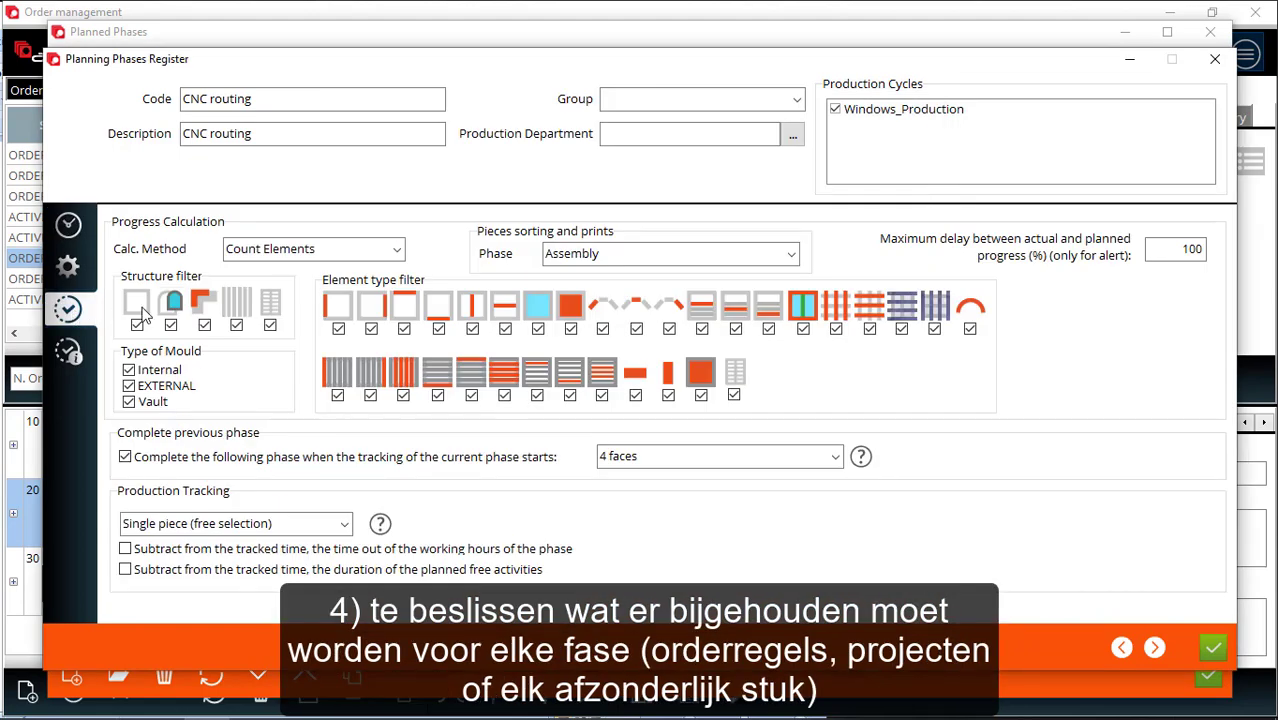
left_click(397, 252)
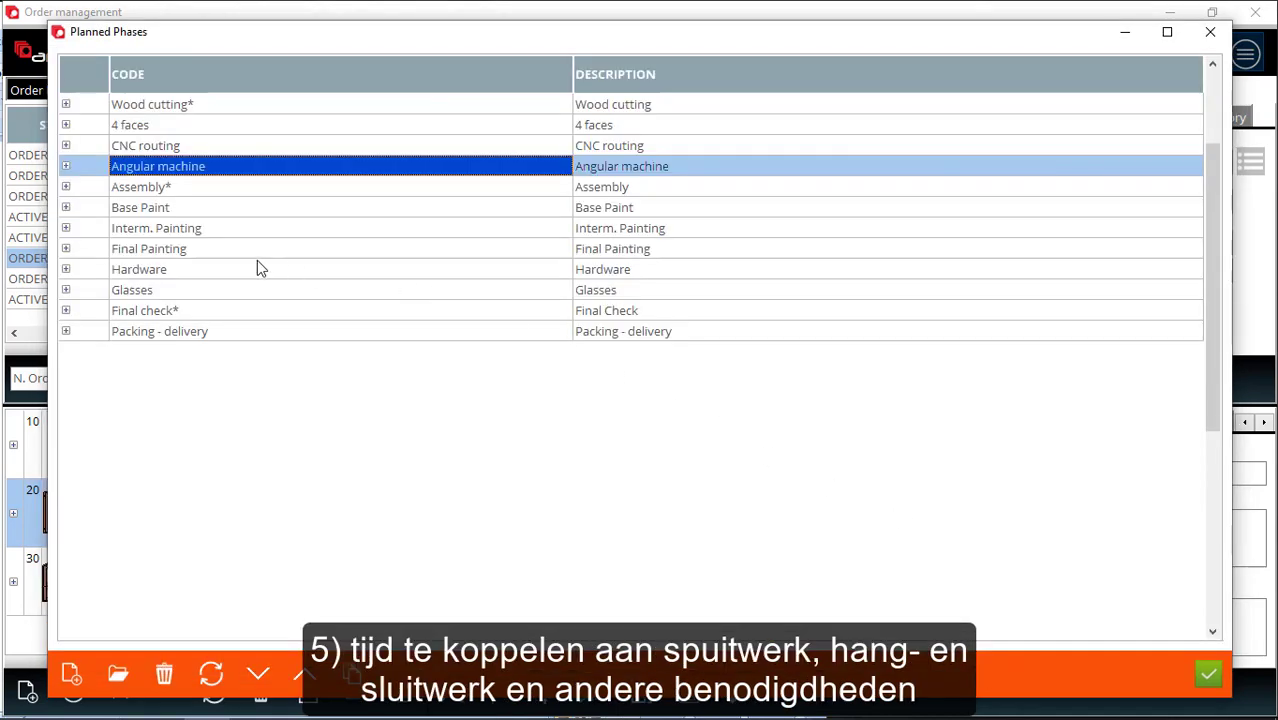
Step: Check the Hardware planning phase and open the Machining SASH entry in the CNC Machining time configuration
left_click(166, 271)
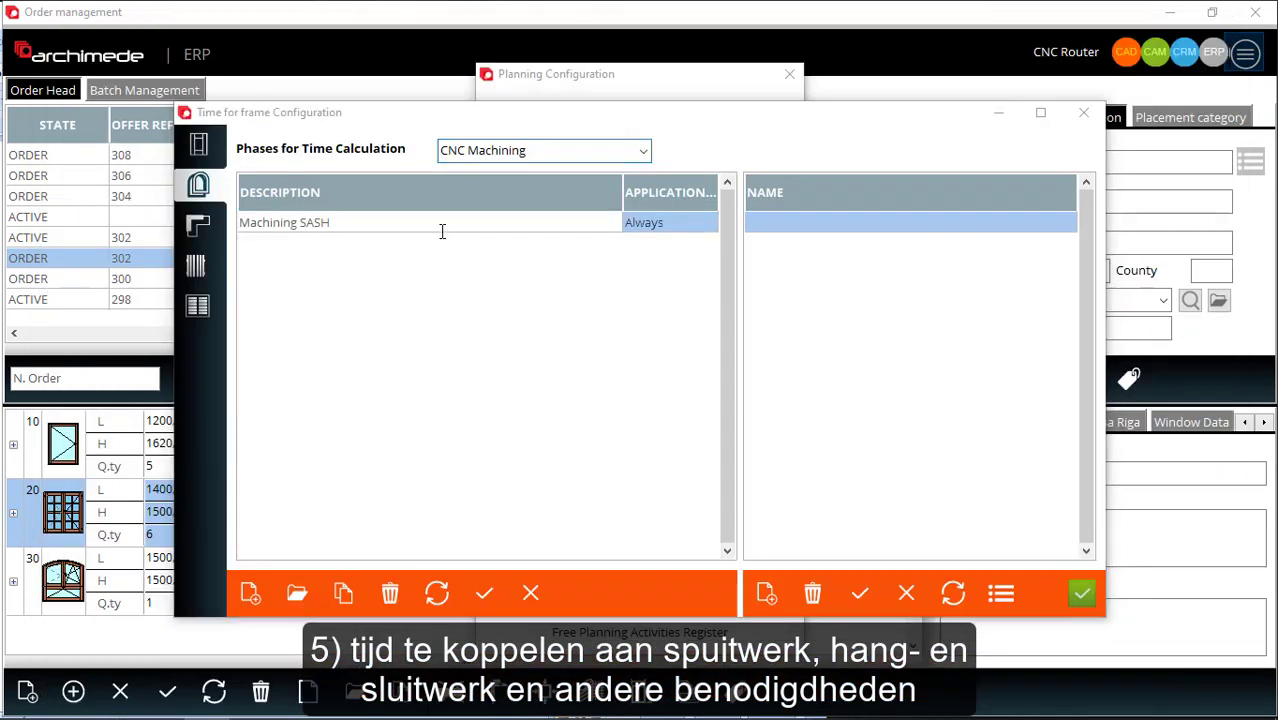
double_click(442, 231)
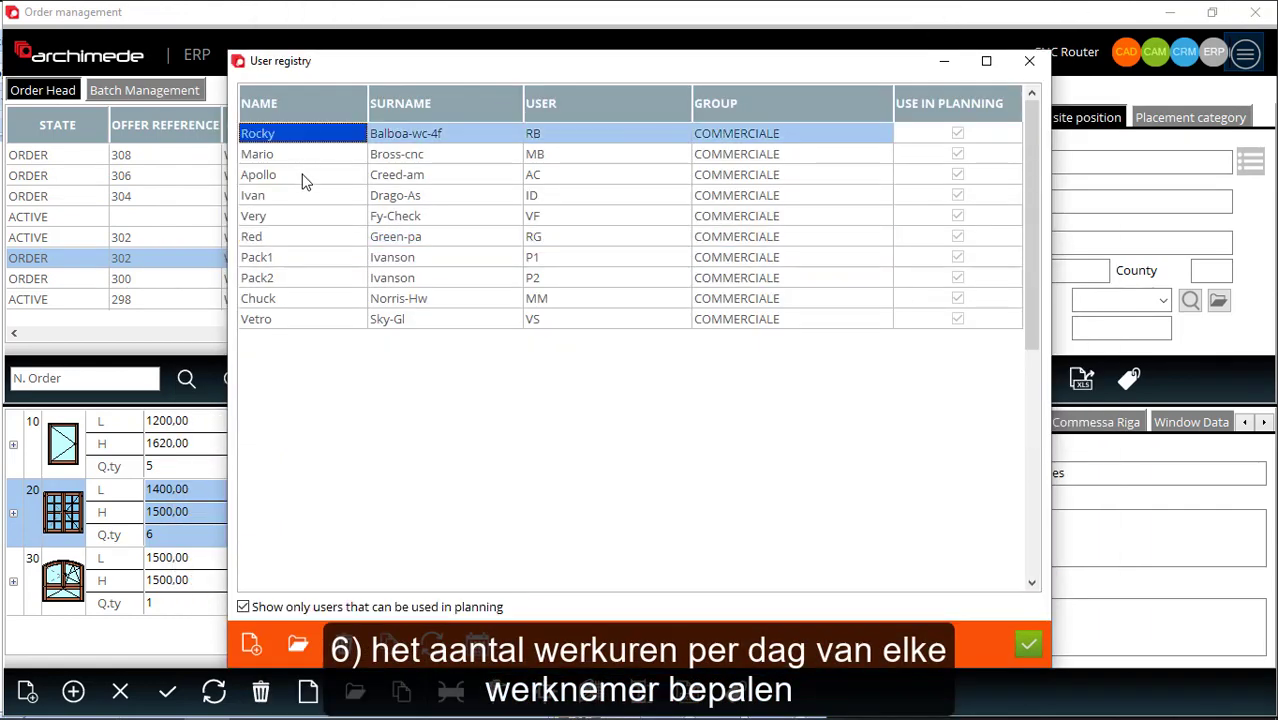
Step: Open the third user's record in the User registry and inspect the surname and user name fields
double_click(305, 178)
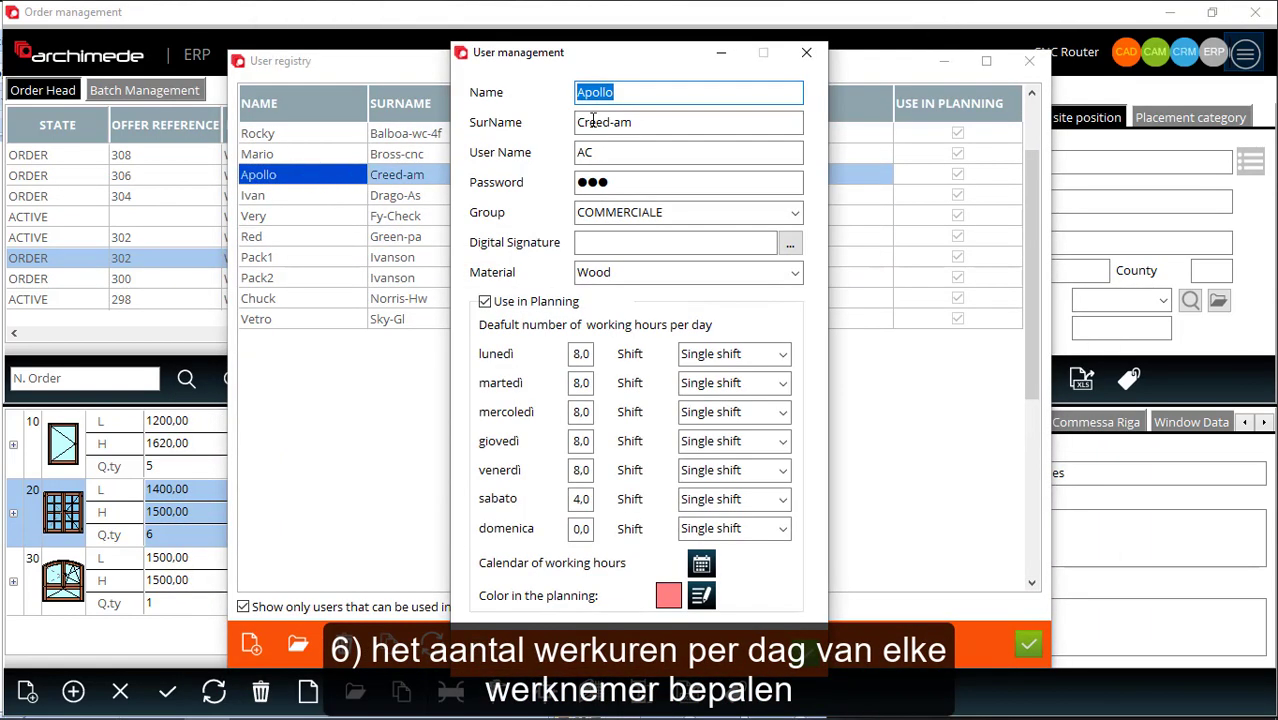
left_click(642, 120)
left_click(645, 154)
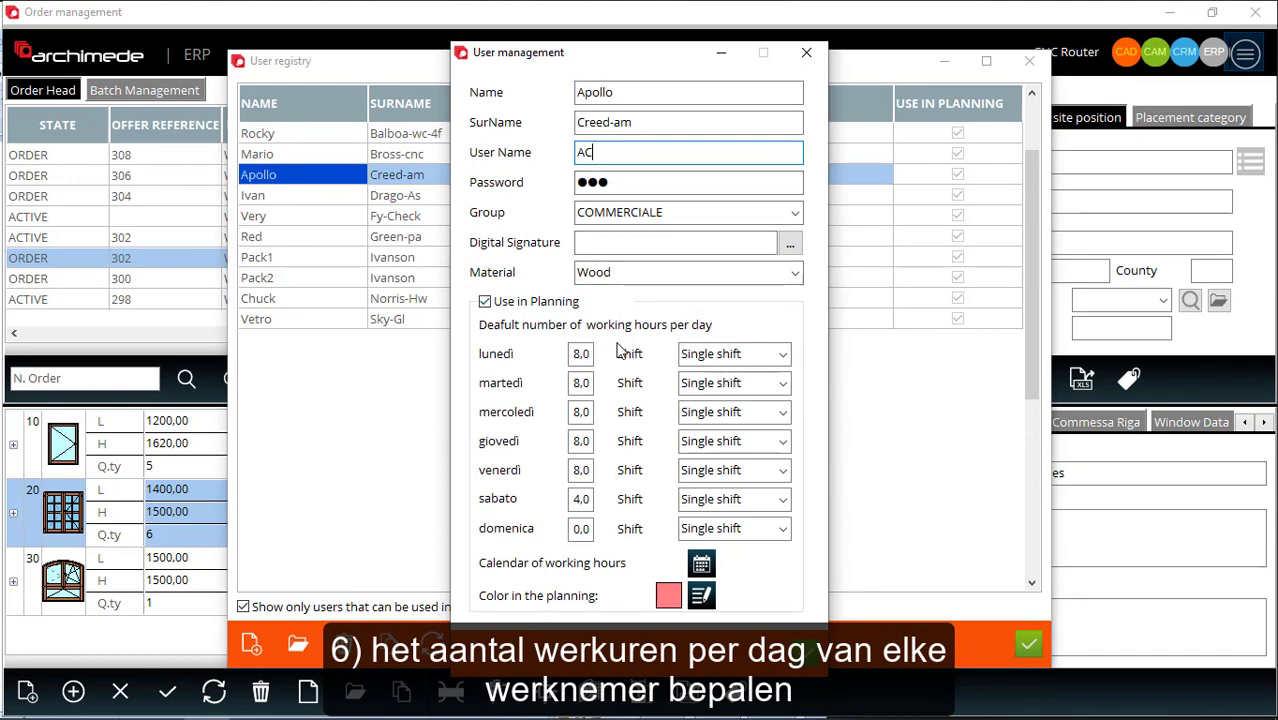
Step: View the user's calendar of working hours, paging month by month from March 2020 through May 2020, and close it
left_click(701, 565)
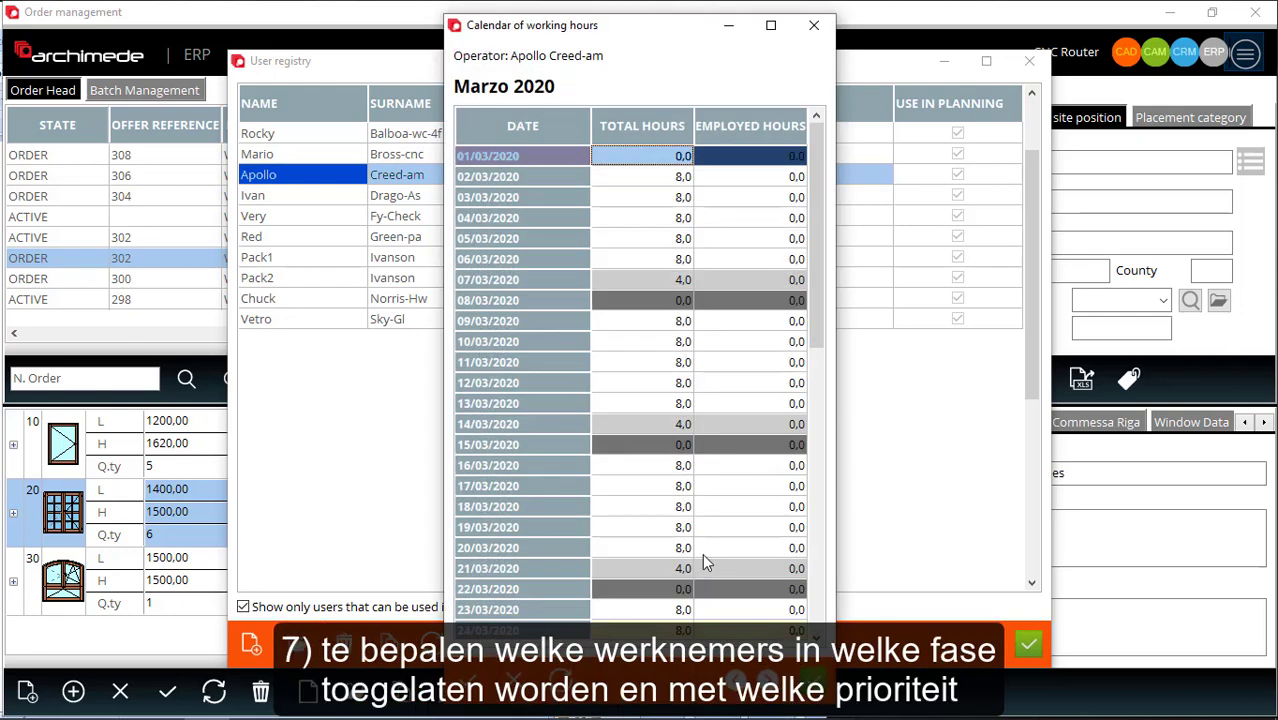
left_click(772, 682)
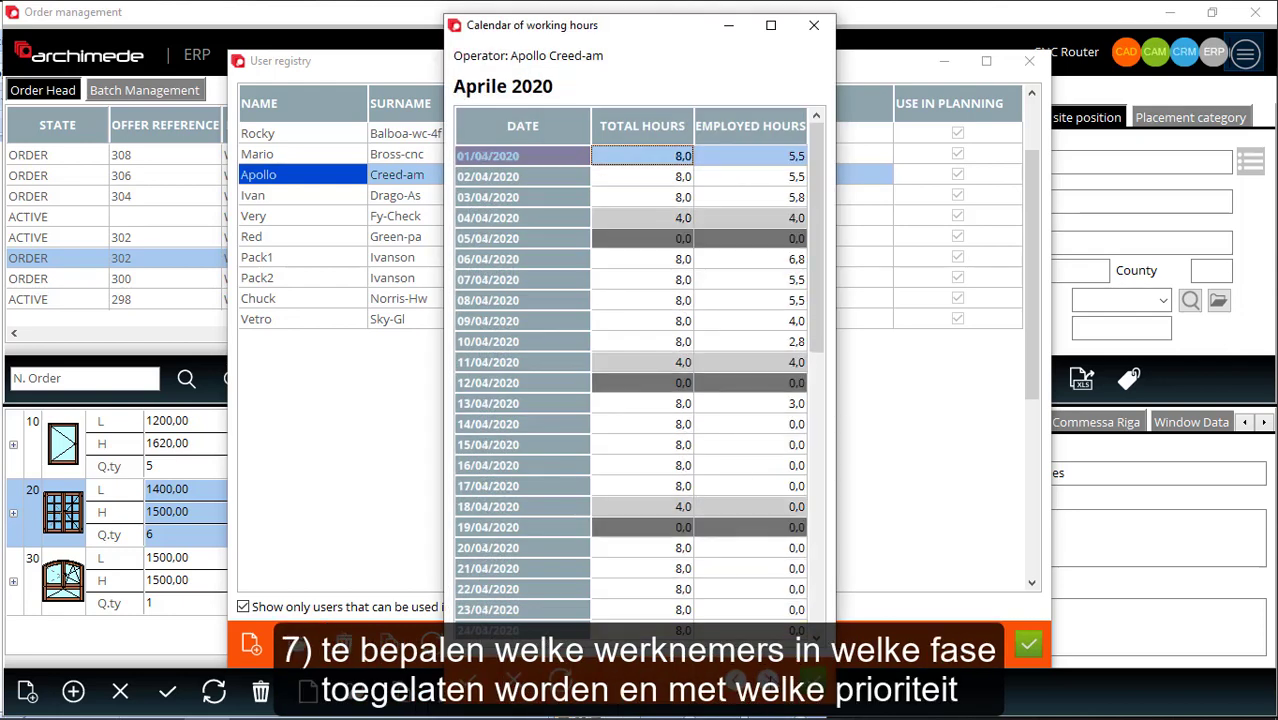
left_click(772, 682)
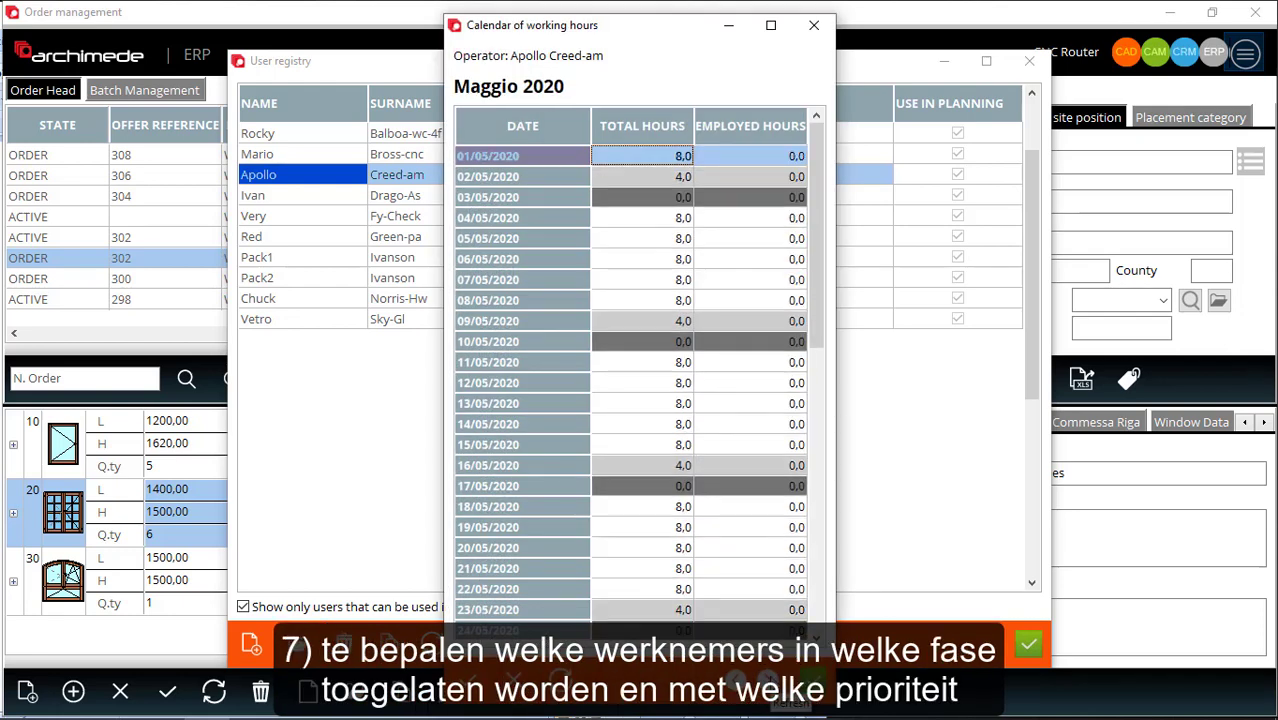
left_click(772, 682)
key("Escape")
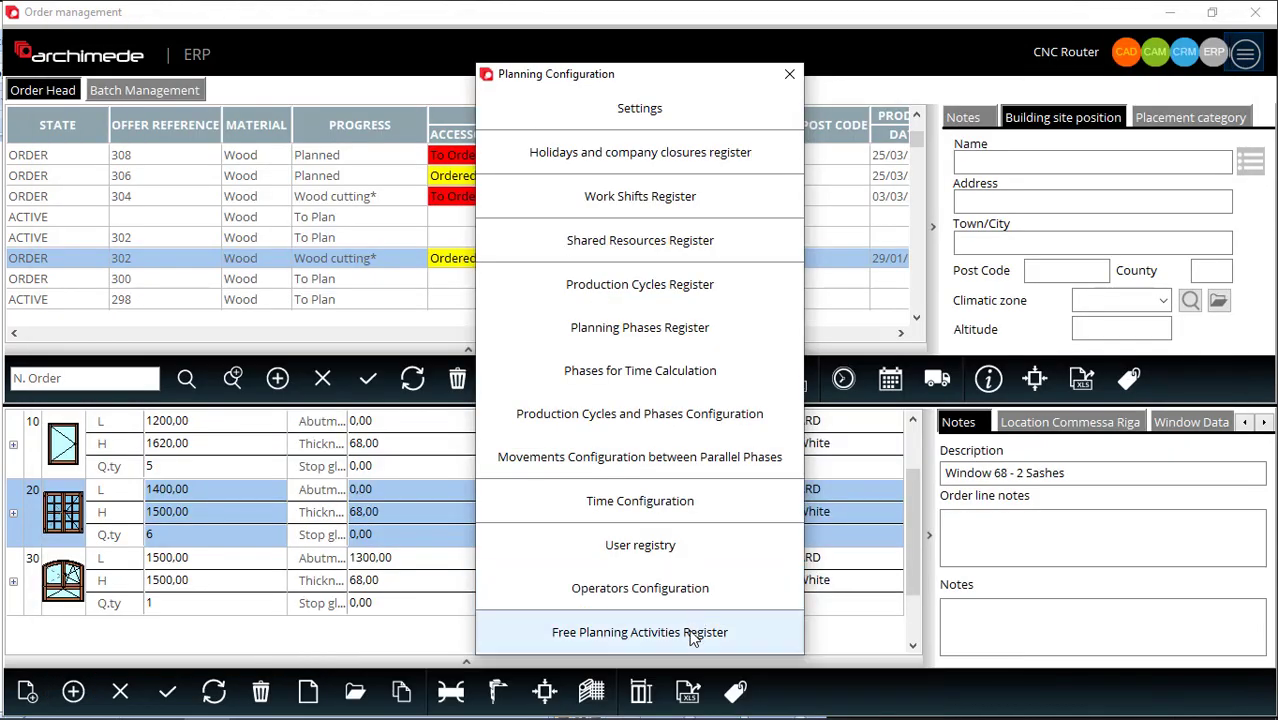
Step: Open the Free Planning Activities Register and inspect the CAMBIO COLTELLINI and PULIZIA MACCHINA activities
left_click(690, 630)
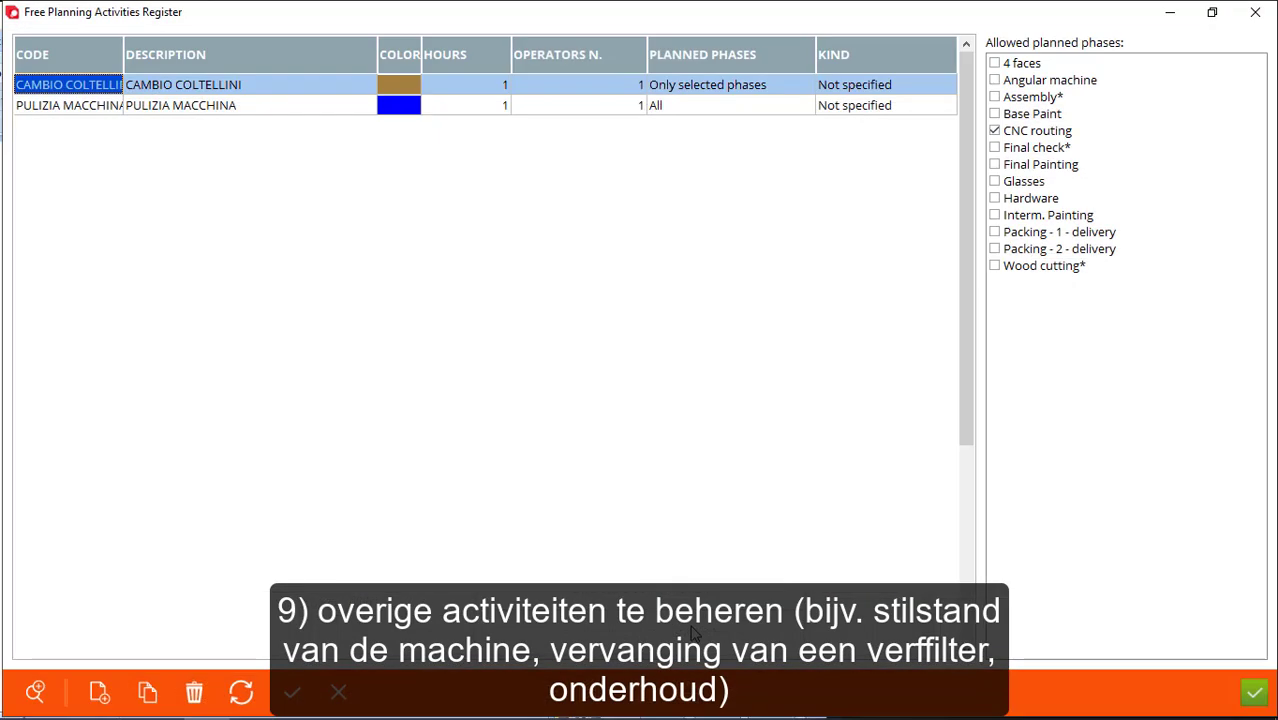
left_click(332, 88)
double_click(332, 88)
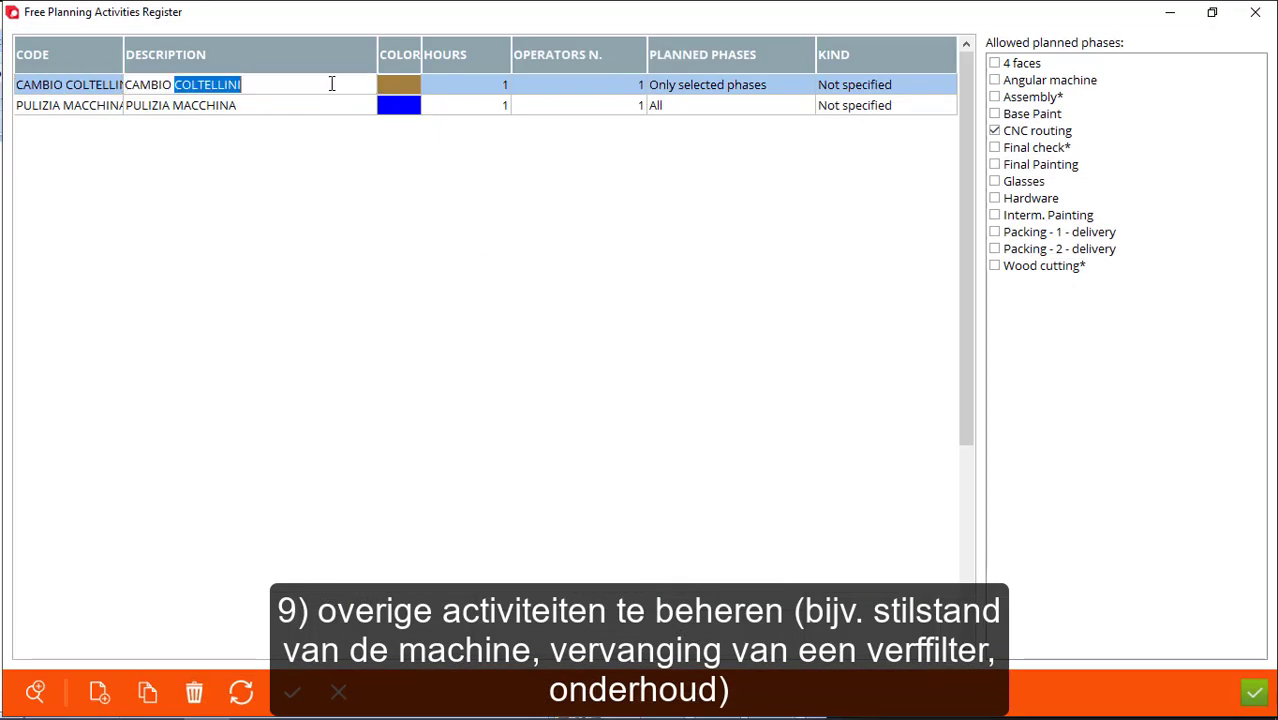
left_click(321, 112)
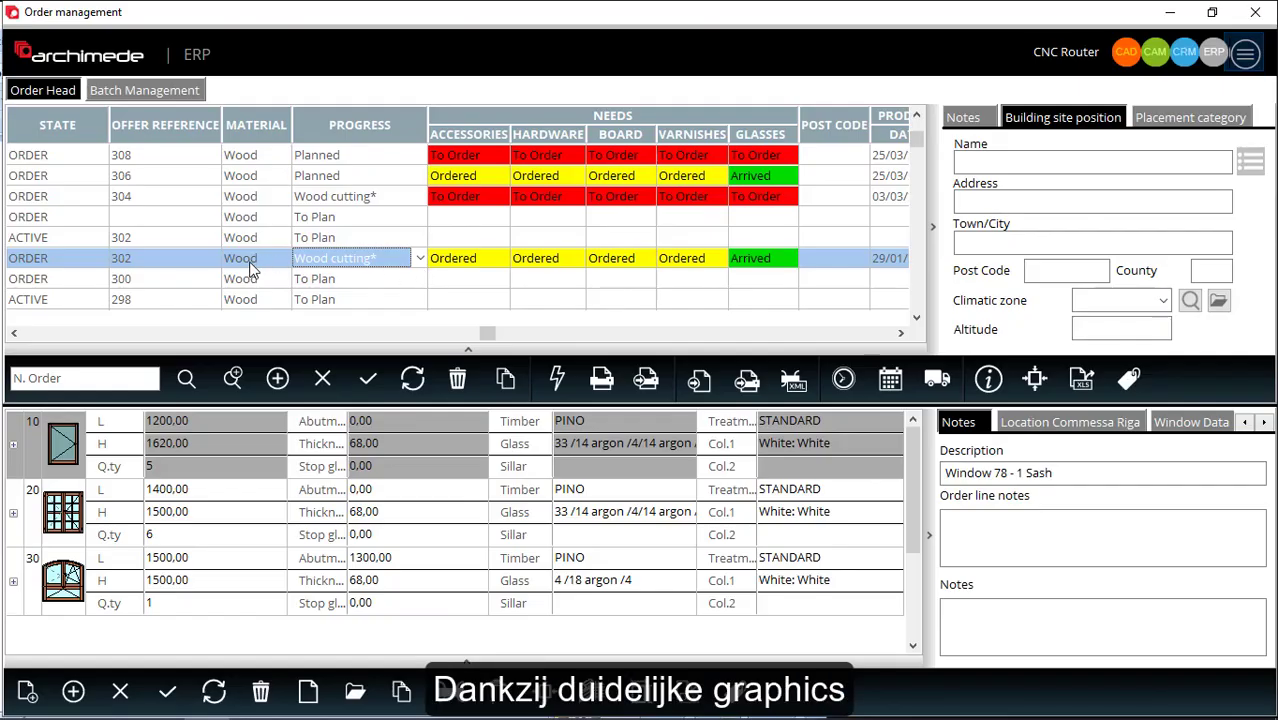
Step: Open planning entry for the To Plan order directly below the selected one and set its planning color to bright pink
left_click(255, 280)
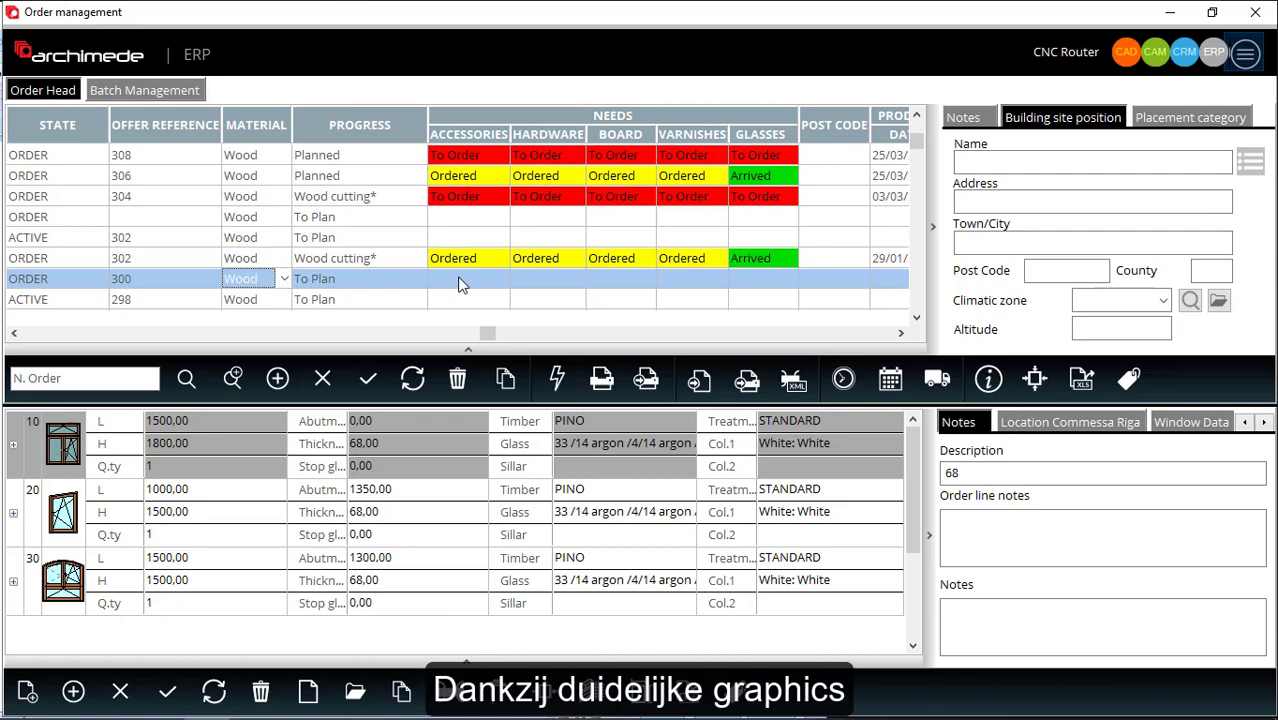
left_click(893, 386)
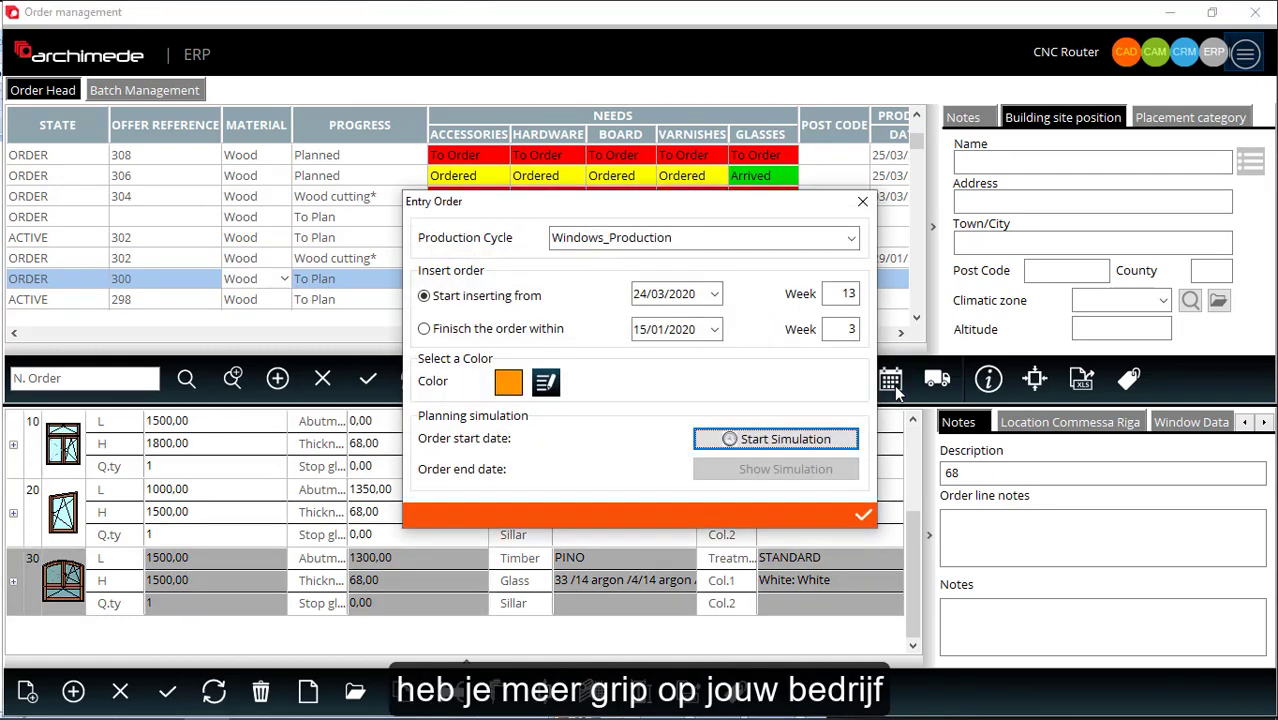
left_click(510, 384)
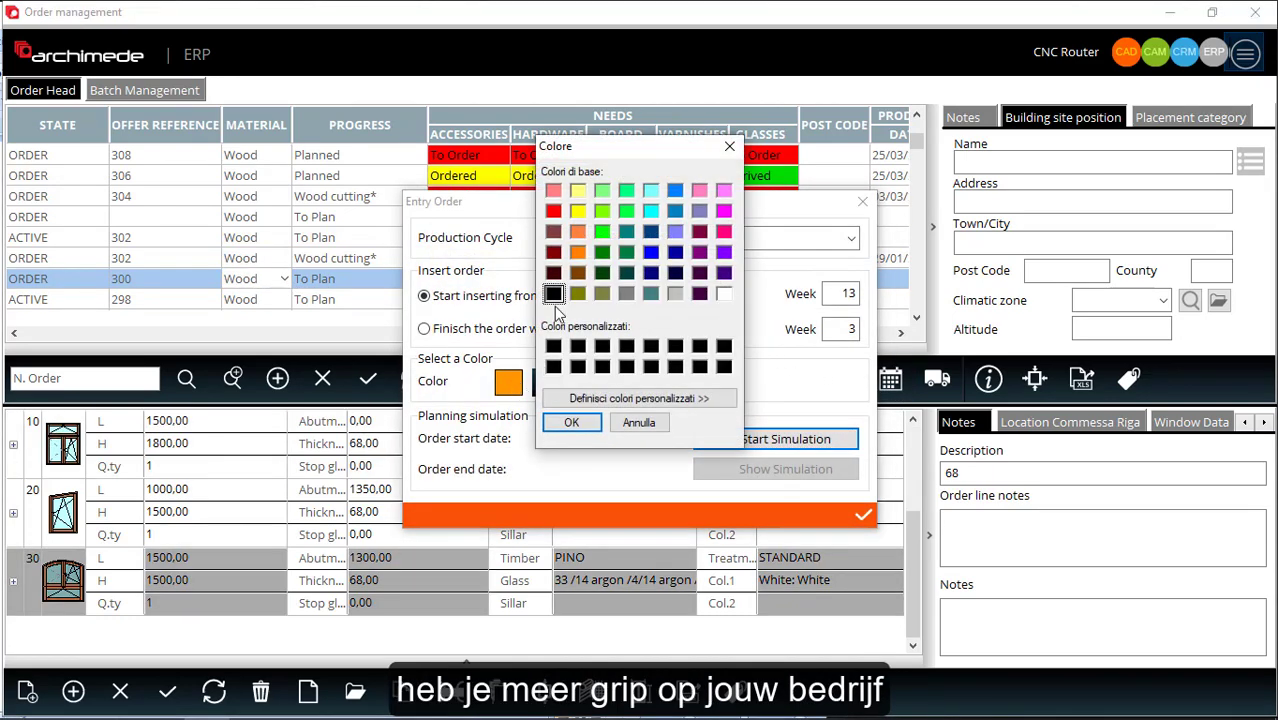
left_click(724, 232)
left_click(571, 422)
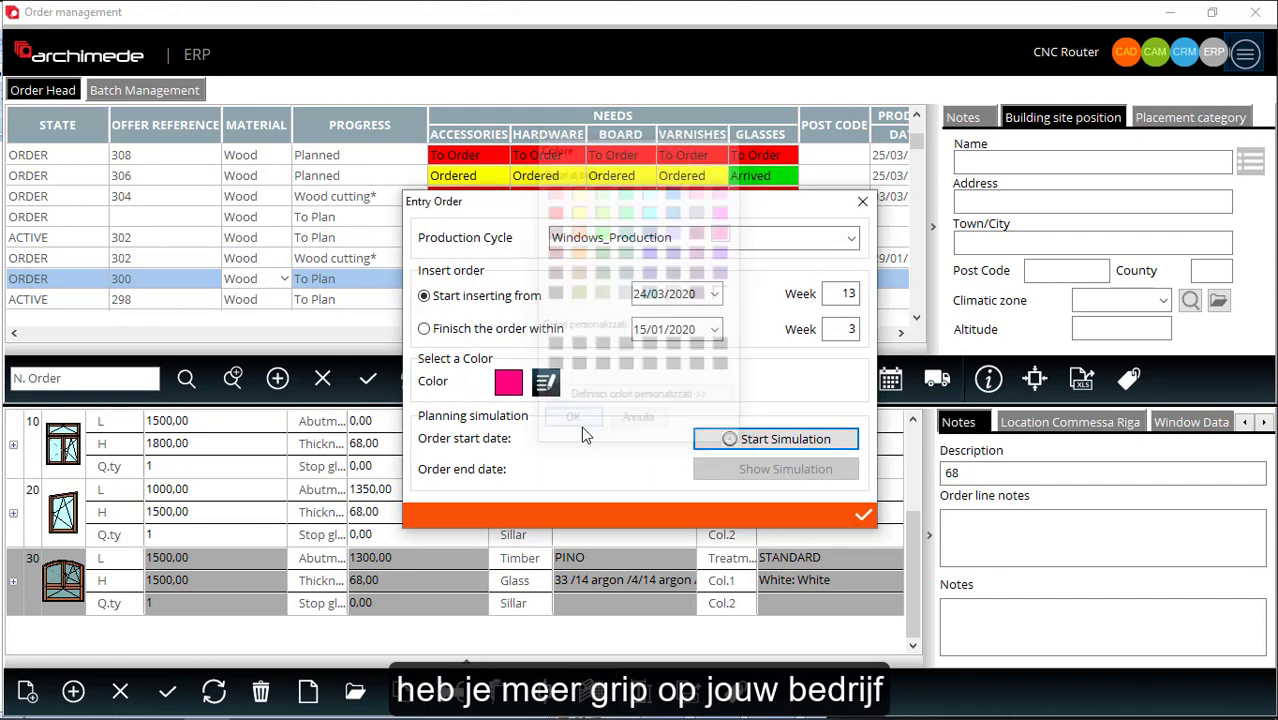
Step: Run the planning simulation for the order and display the simulated schedule
left_click(776, 440)
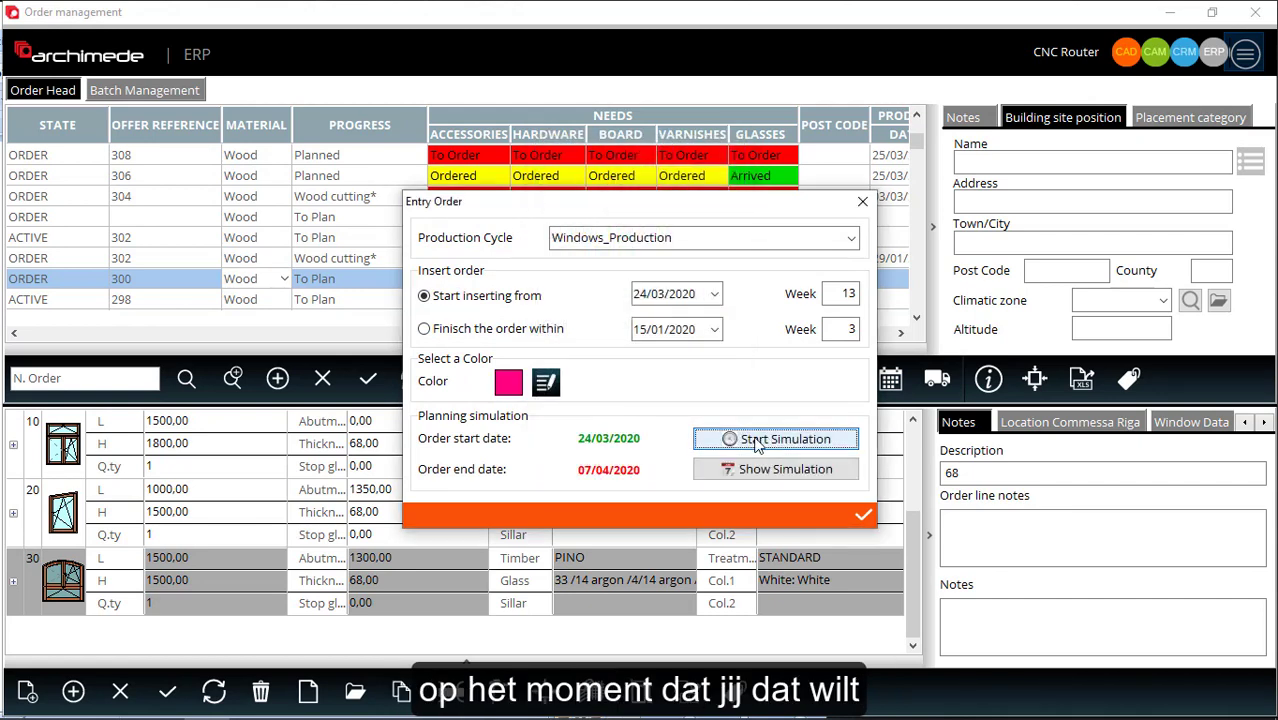
left_click(770, 469)
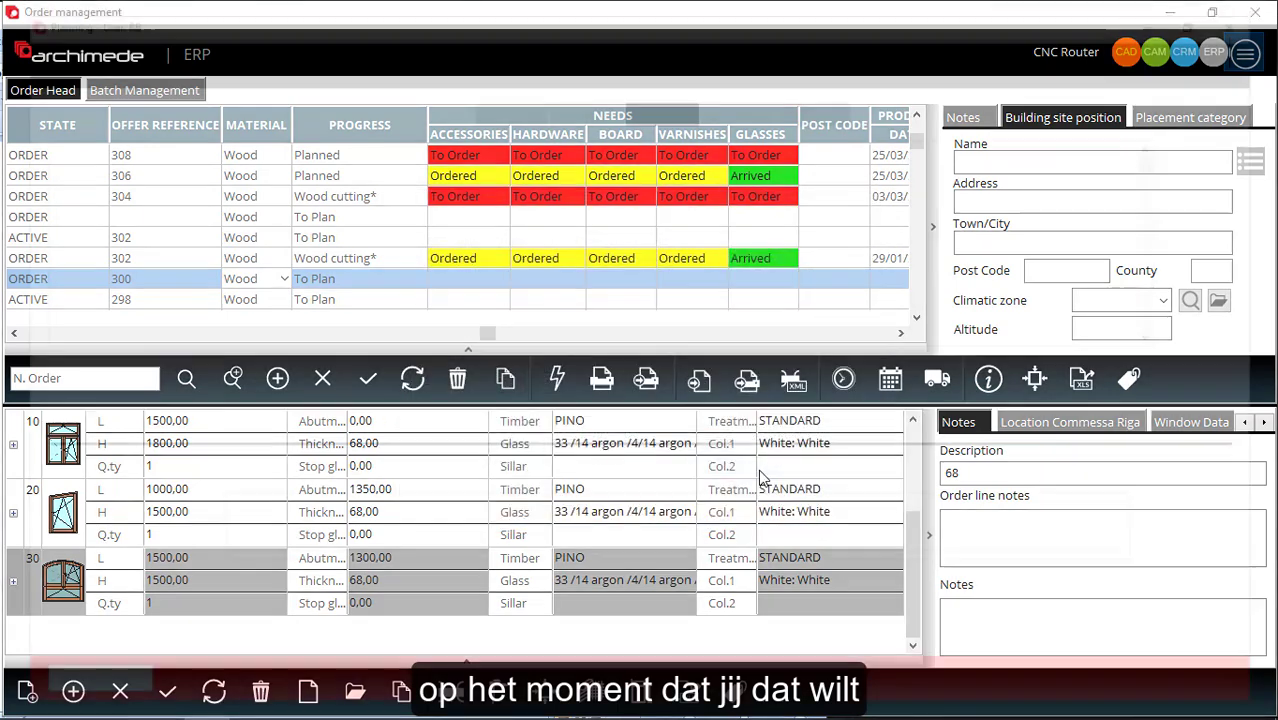
Step: Highlight the order of the red Base Paint block on Wednesday 8 April in the weekly planning
right_click(624, 316)
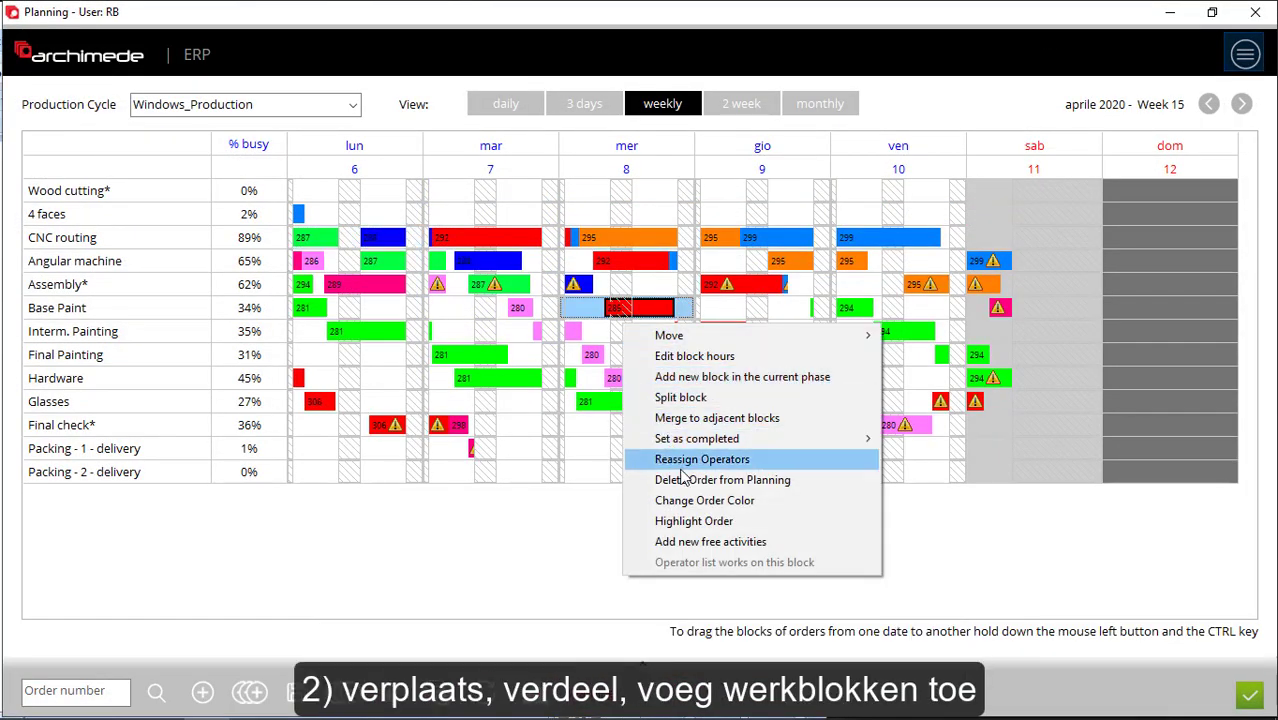
left_click(694, 521)
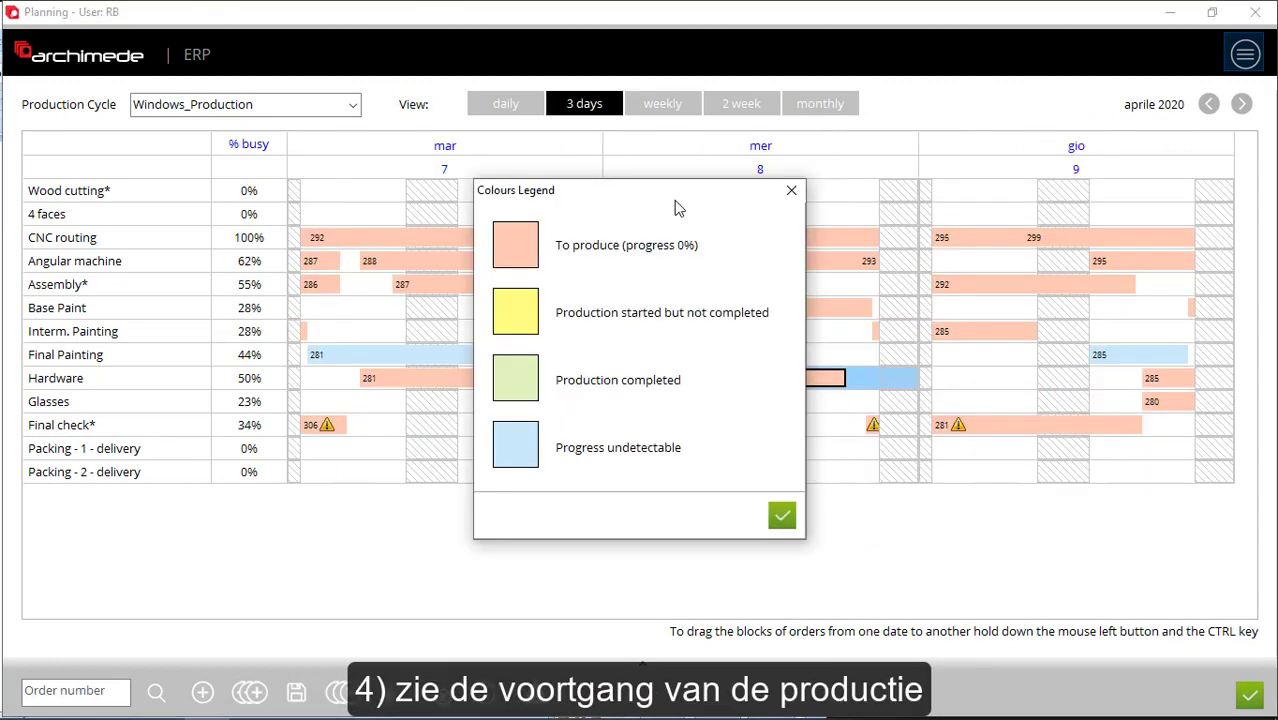
Step: Move the Colours Legend aside to view the production progress in the three-day planning, and close the legend
left_click_drag(676, 203, 146, 260)
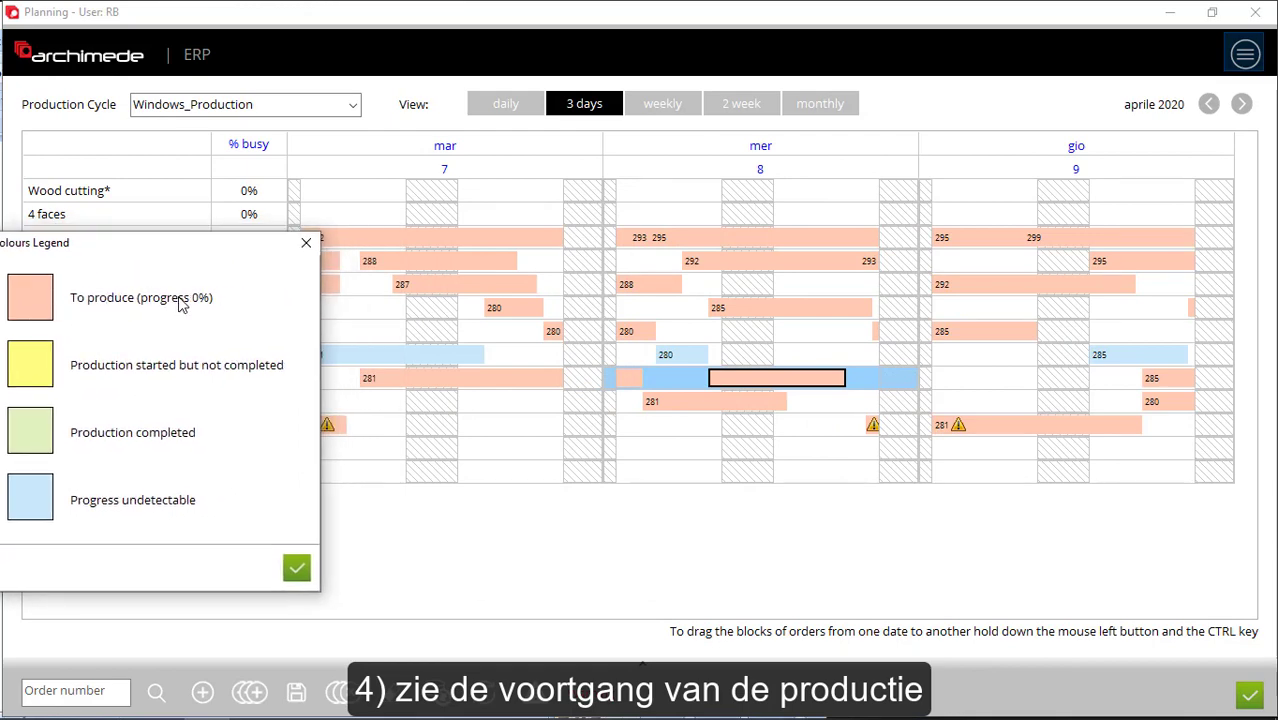
left_click(305, 244)
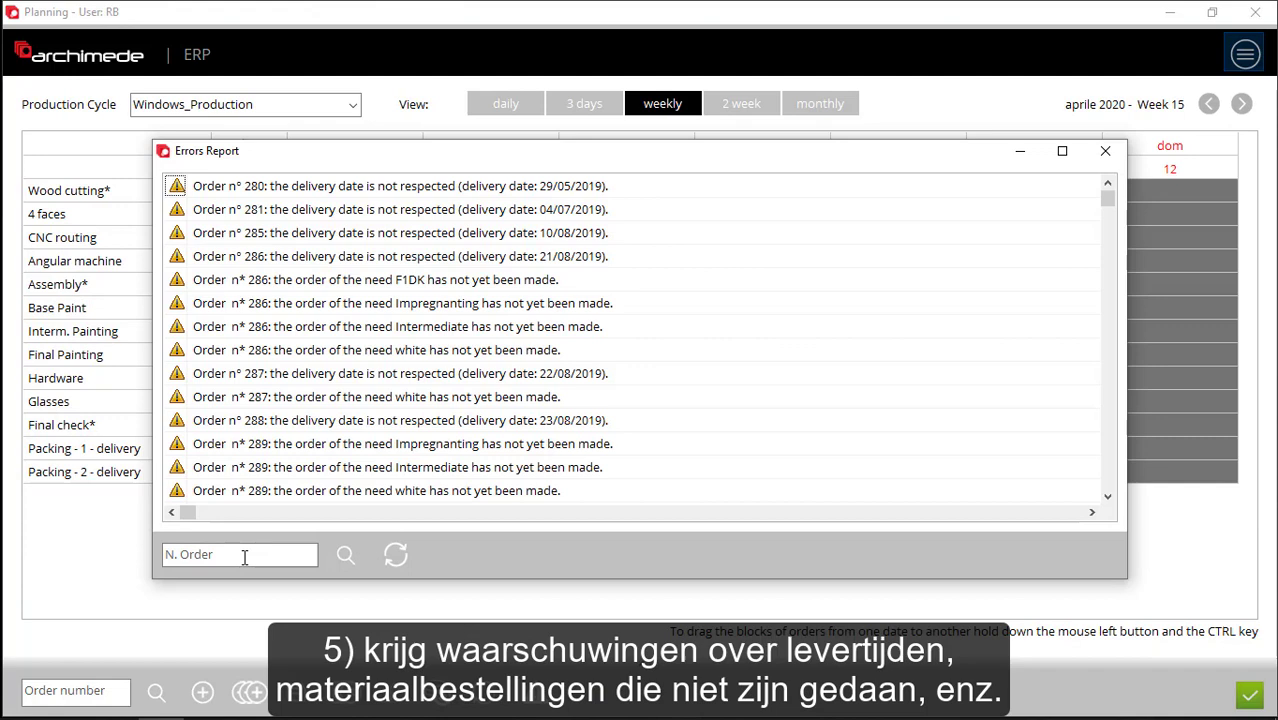
Step: Start a search by order number within the planning's Errors Report warnings
left_click(244, 557)
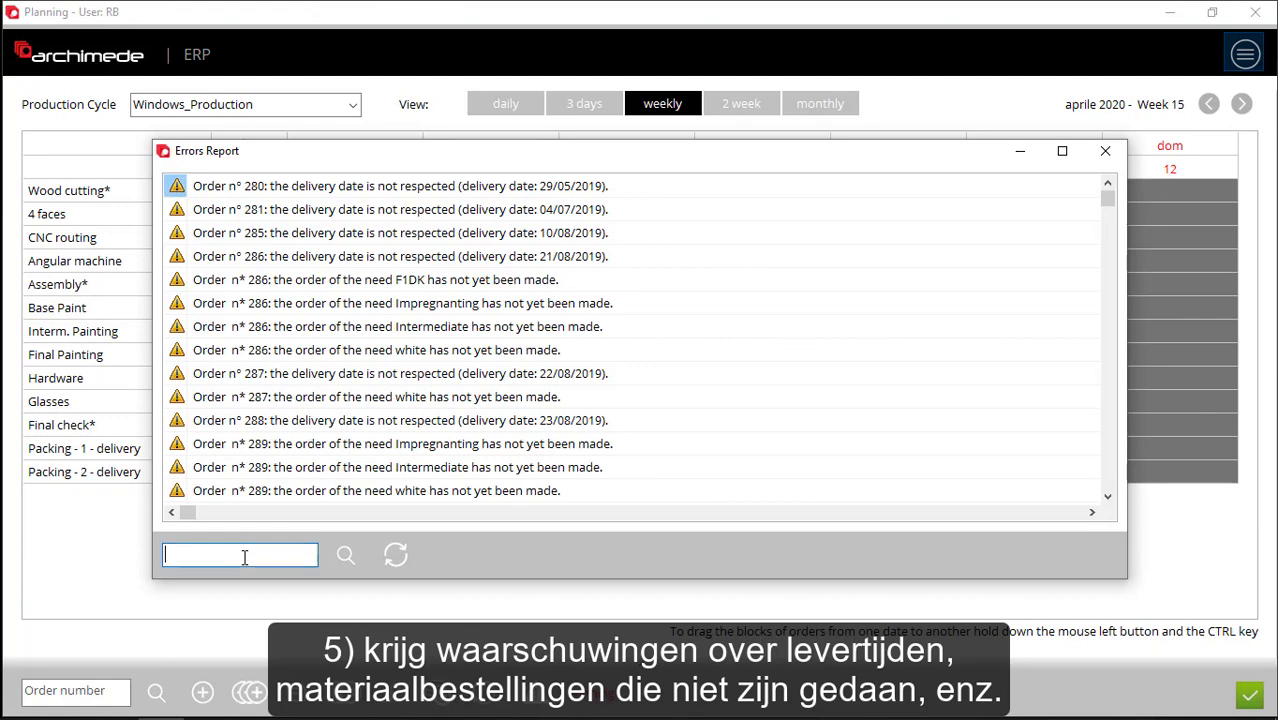
left_click(346, 556)
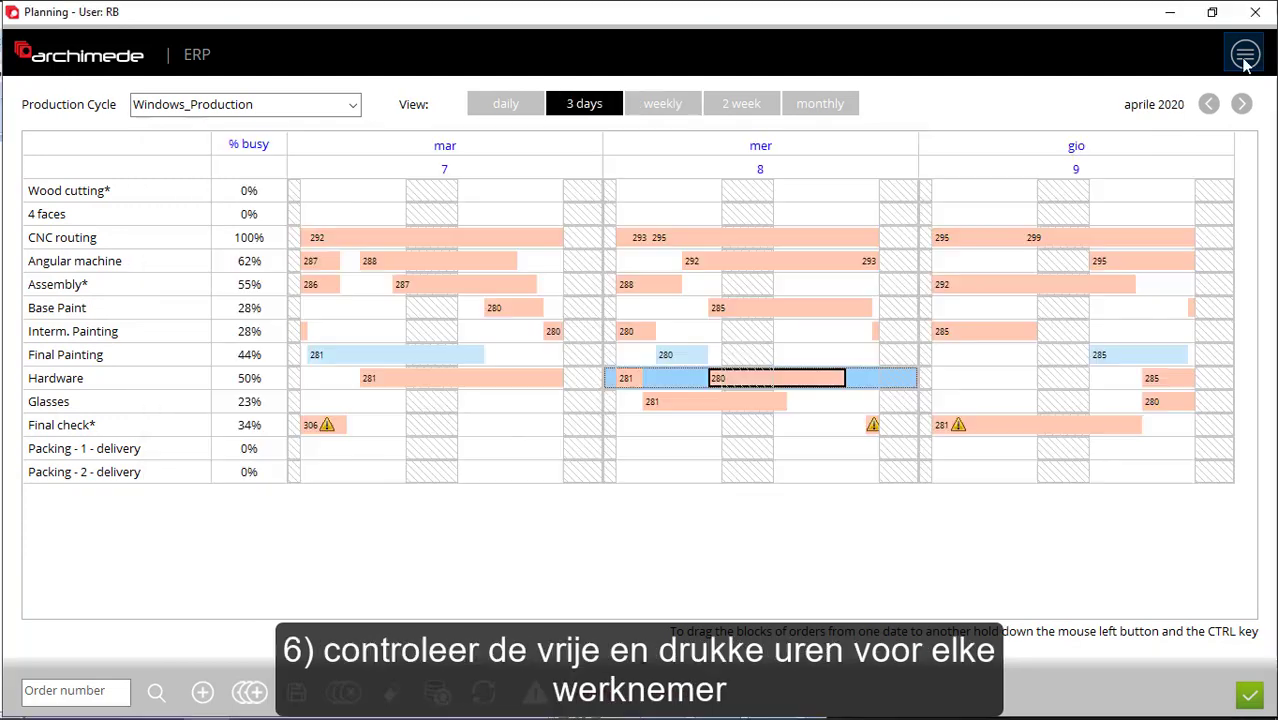
Step: Open the Operators View and check the free and employed hours of the first three operators for 06/04/2020
left_click(1245, 56)
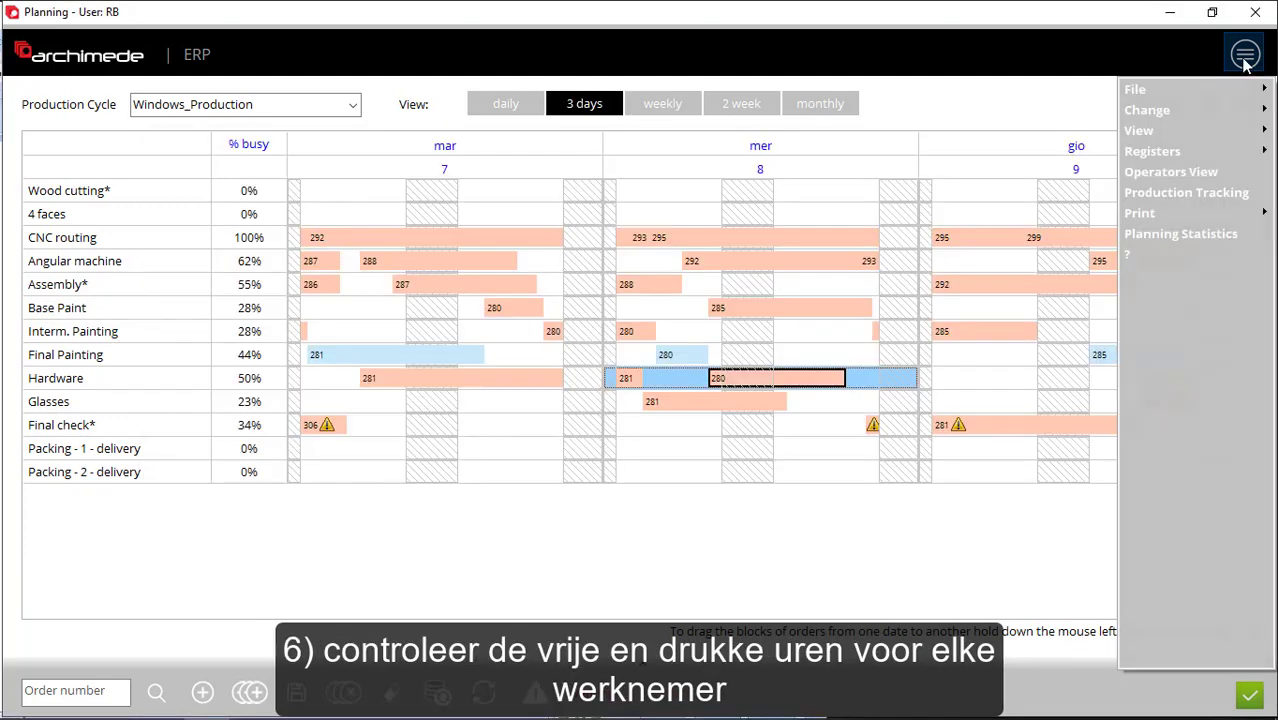
left_click(1199, 171)
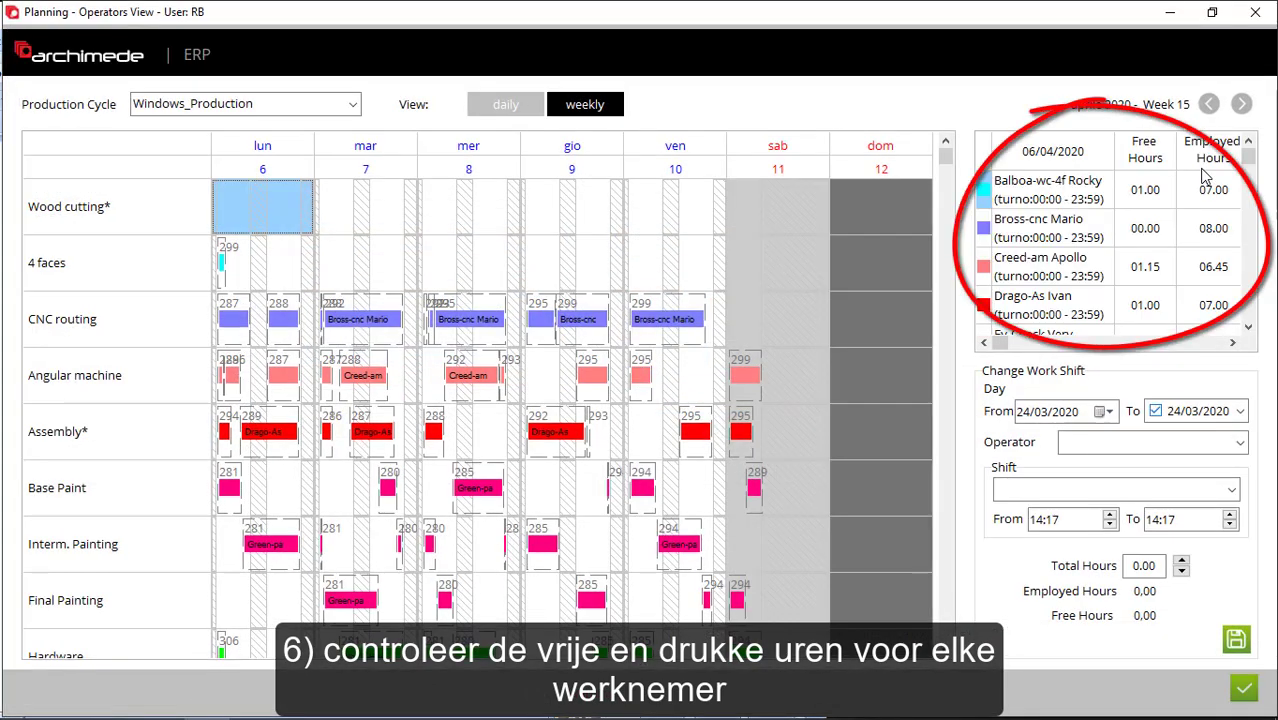
left_click(1069, 195)
left_click(1065, 232)
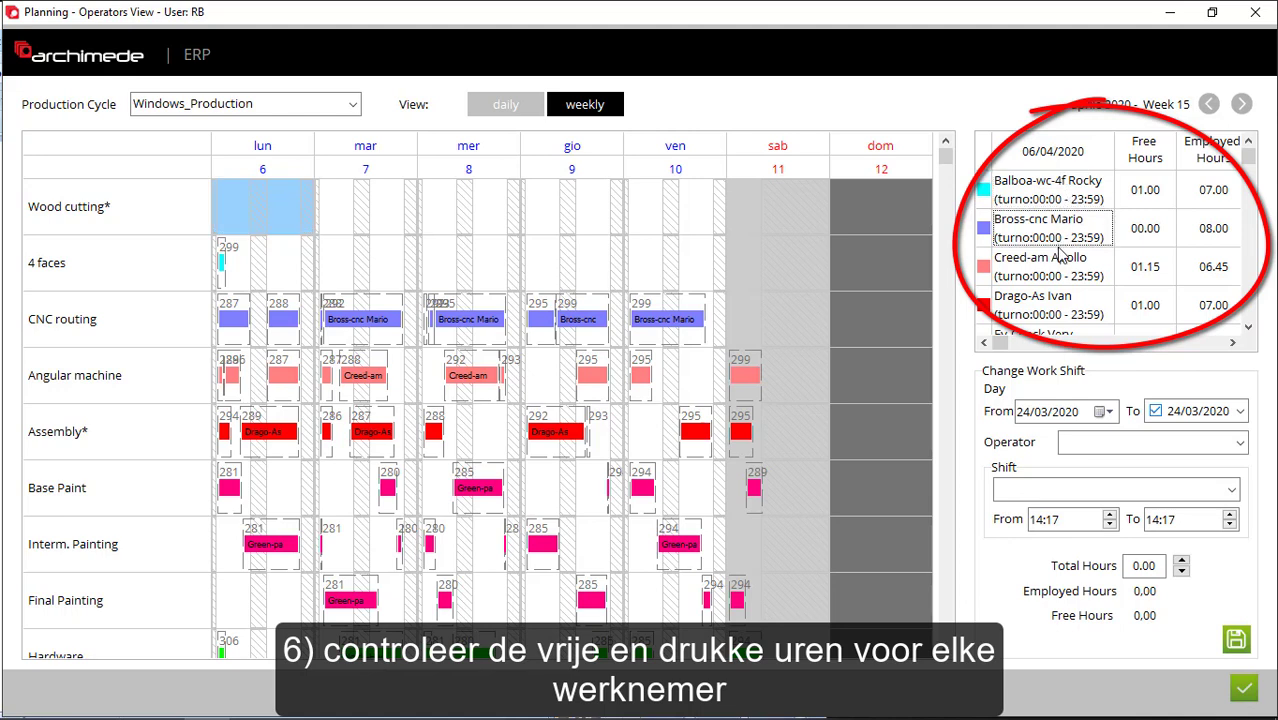
left_click(1061, 262)
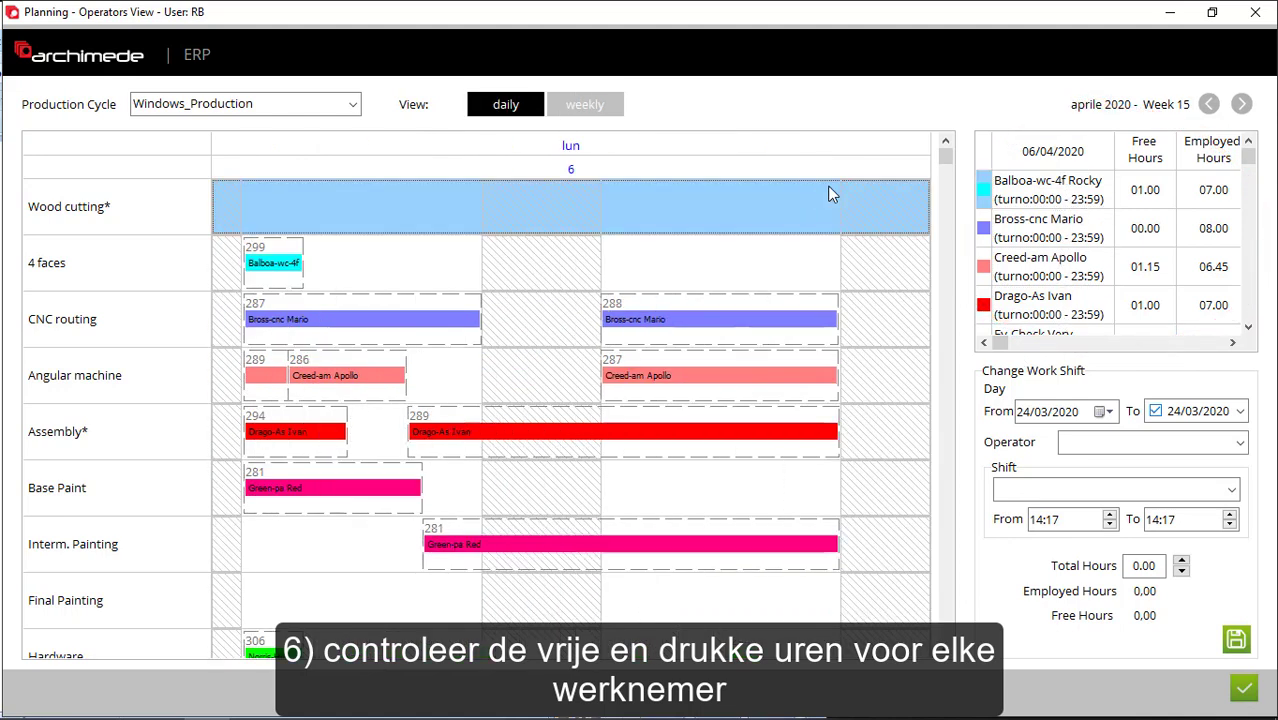
Step: Advance the daily operators planning day by day from Monday 6 April to examine each operator's scheduled work and hours
left_click(1242, 104)
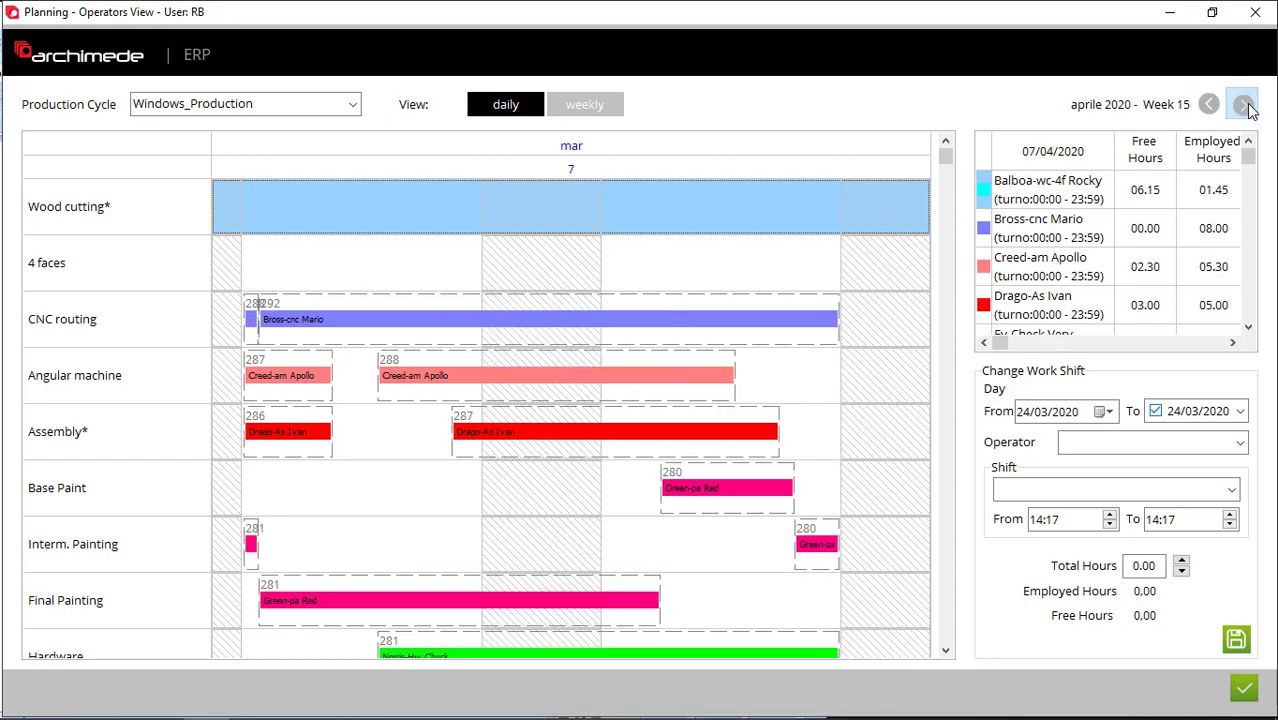
left_click(1242, 104)
left_click(1242, 104)
left_click(1242, 104)
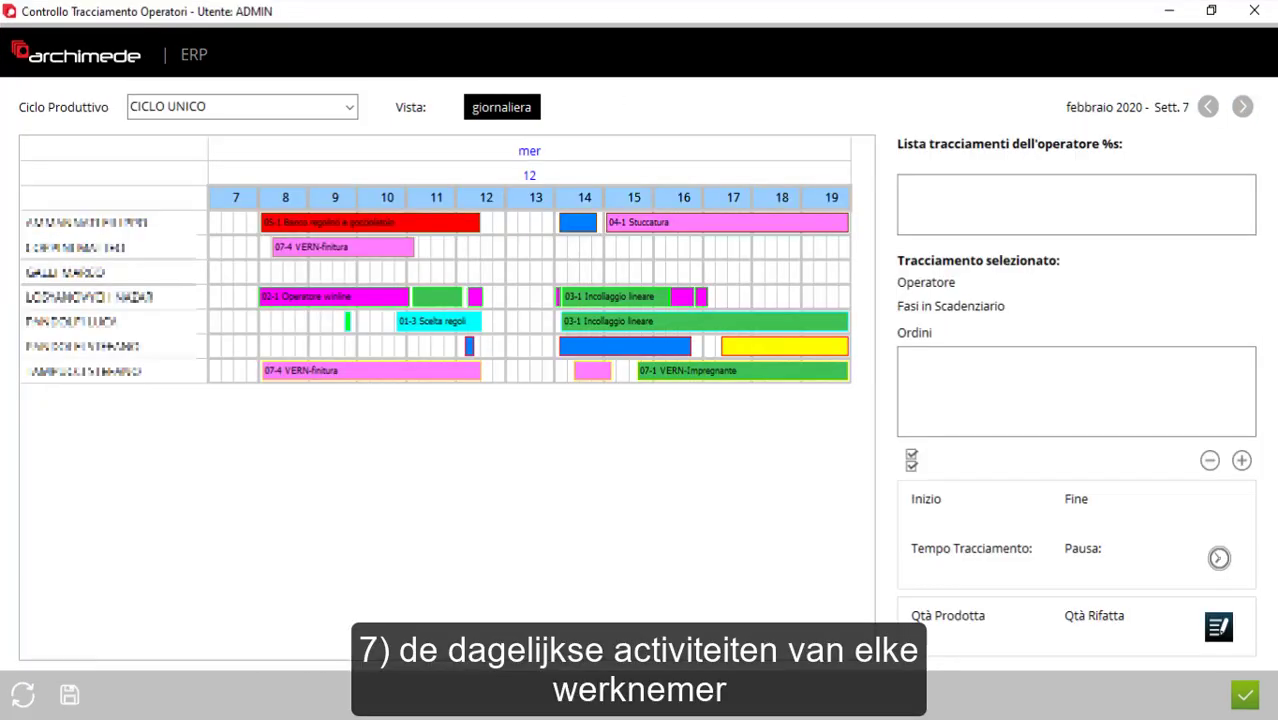
Step: Select the red tracking block in the first operator's row for Wednesday 12 February to inspect that activity
left_click(370, 222)
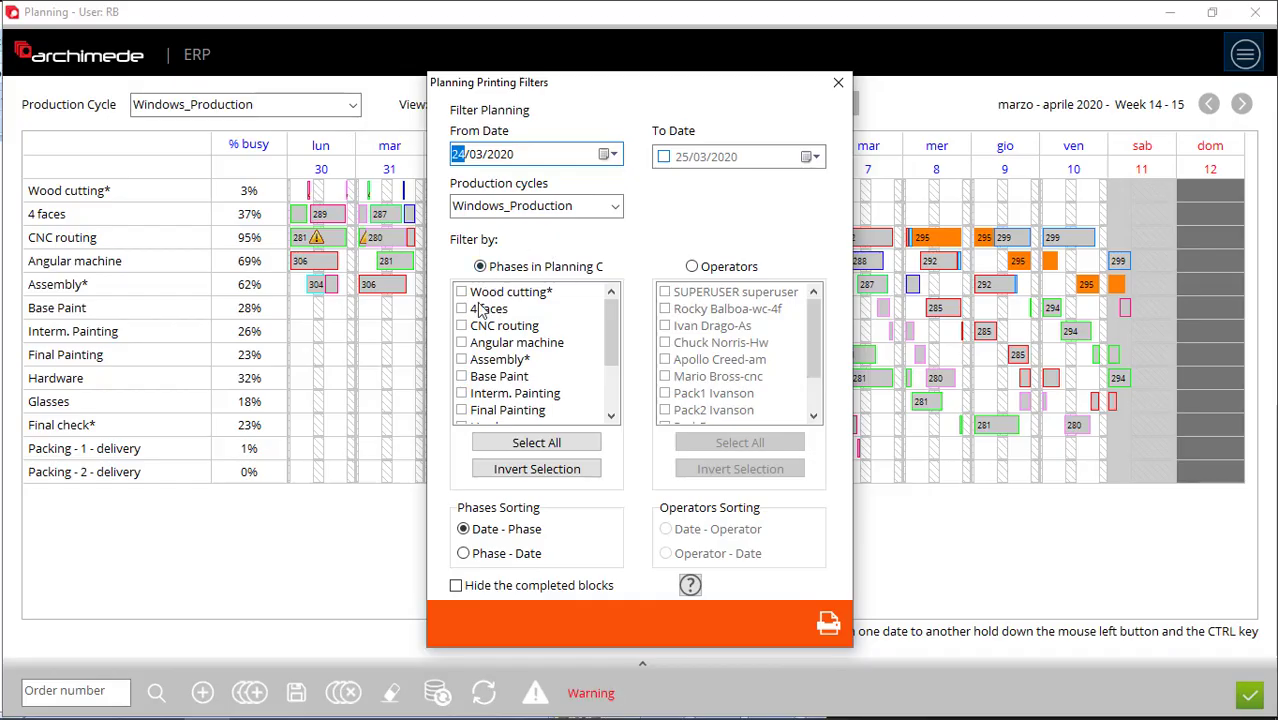
Step: Include the Wood cutting, 4 faces and CNC routing phases in the planning print filter
left_click(482, 296)
left_click(485, 309)
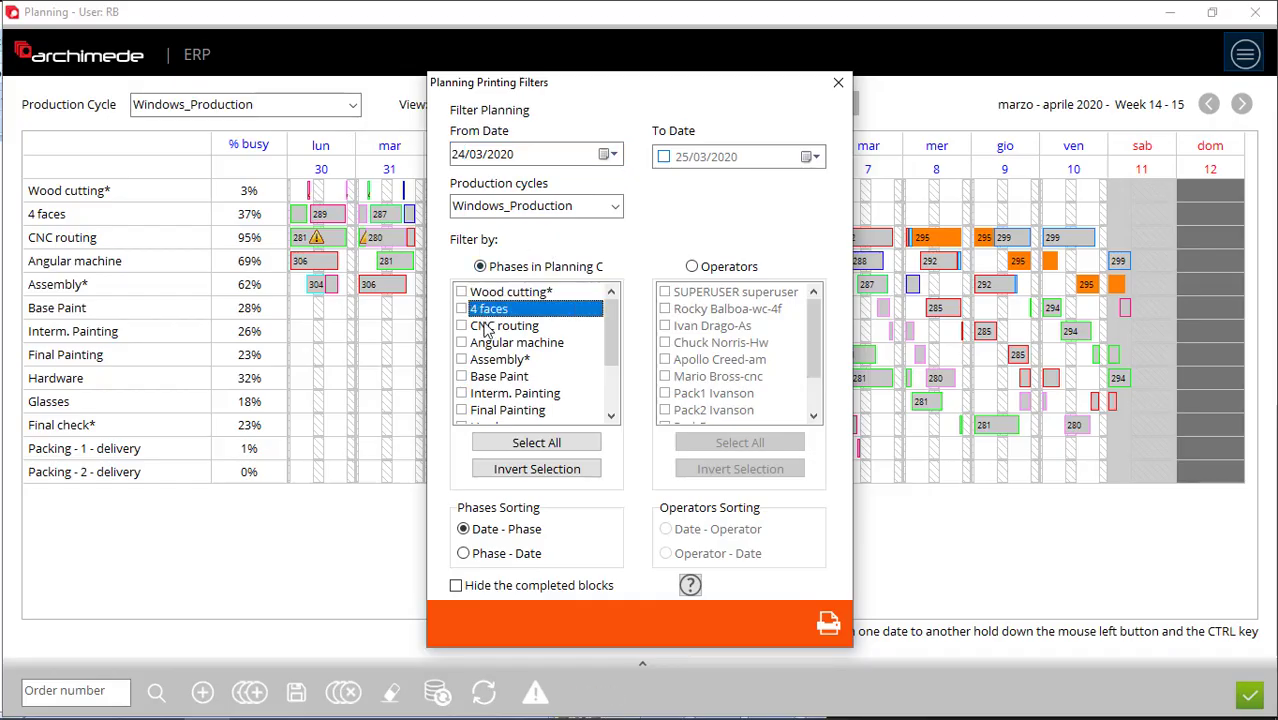
left_click(485, 326)
left_click(462, 326)
left_click(462, 309)
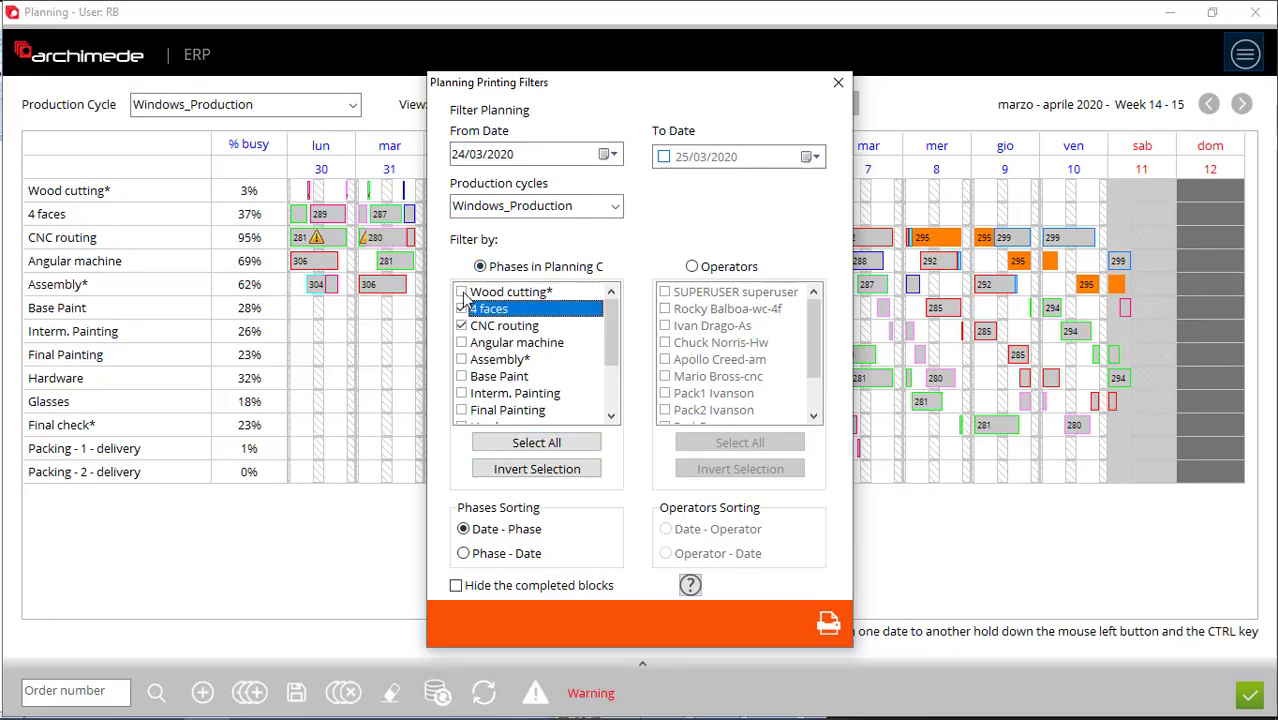
left_click(462, 292)
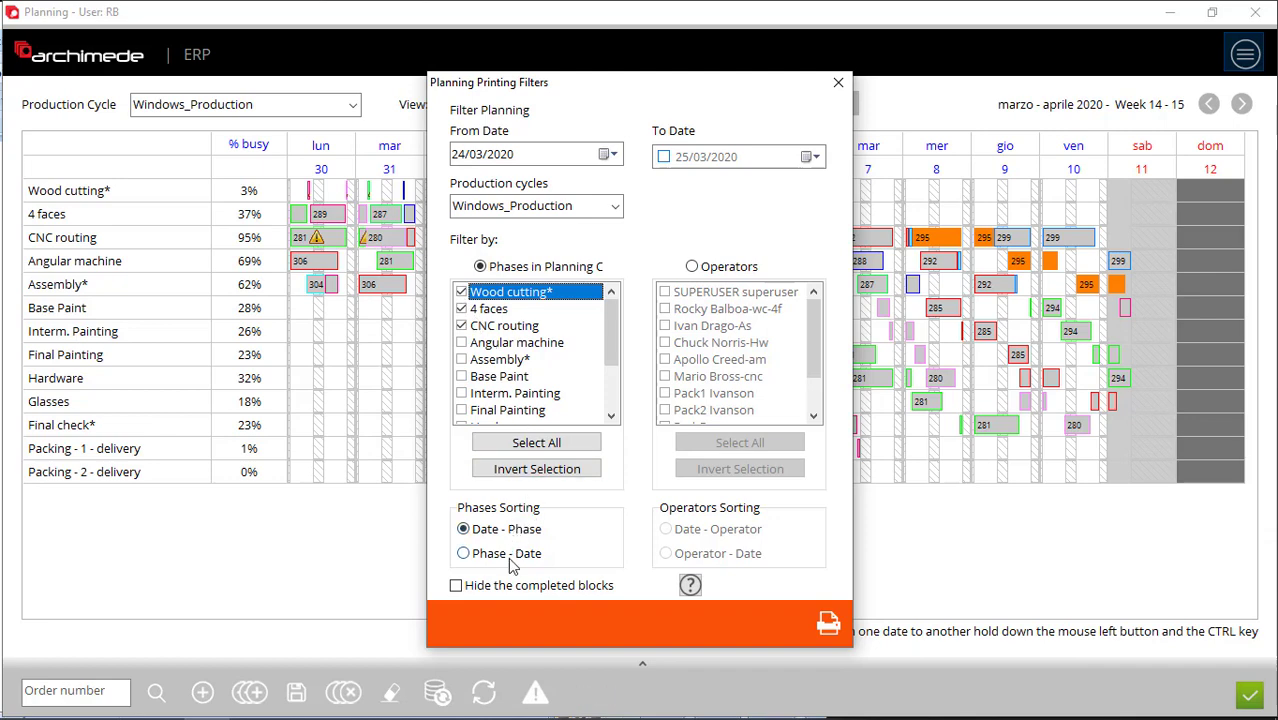
Step: Preview the PlannedTime_Date_Phase report for the filtered phases and close the preview
left_click(828, 623)
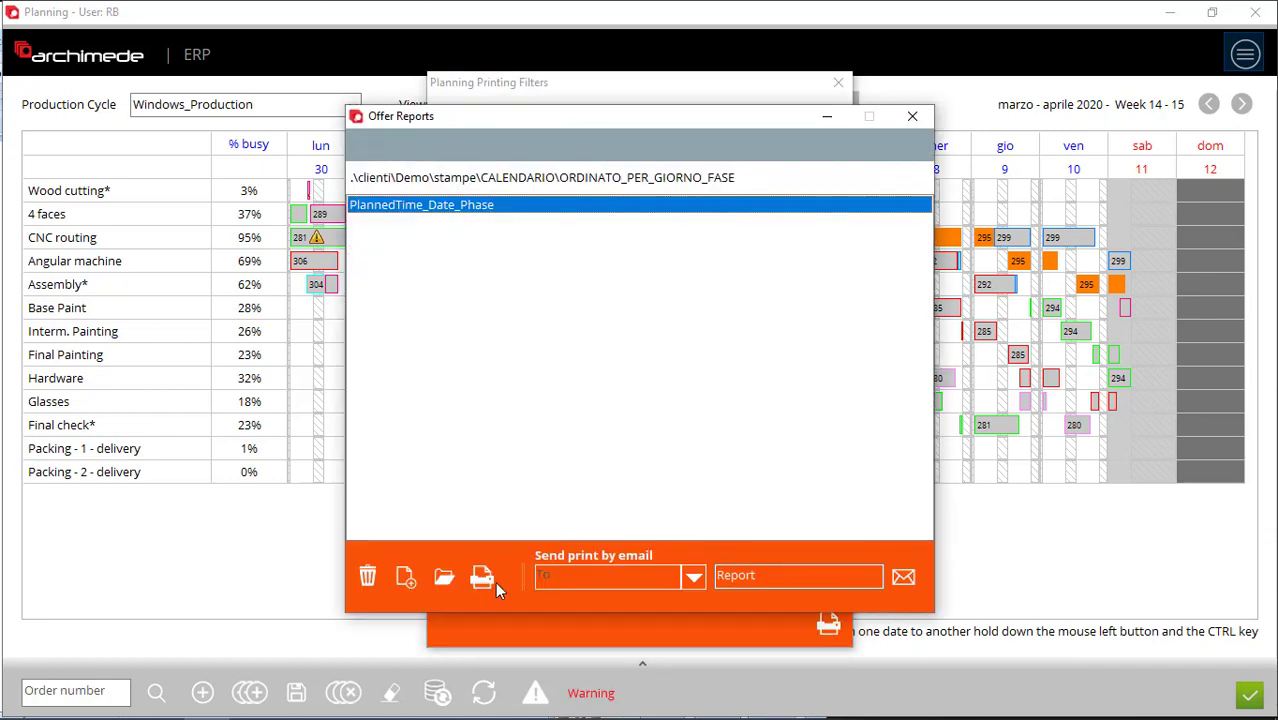
left_click(494, 582)
left_click(503, 34)
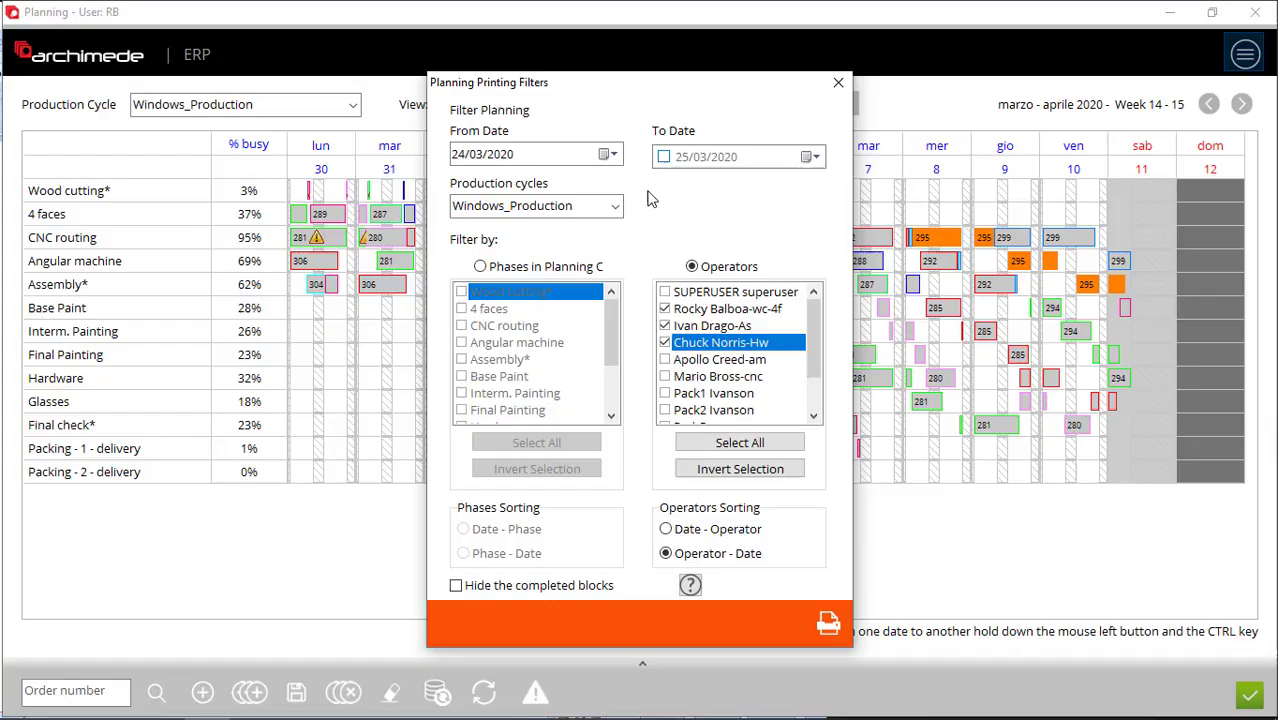
Step: Enable the end date of the operator-filtered planning print and set it to 28/03/2020
left_click(664, 157)
left_click(815, 158)
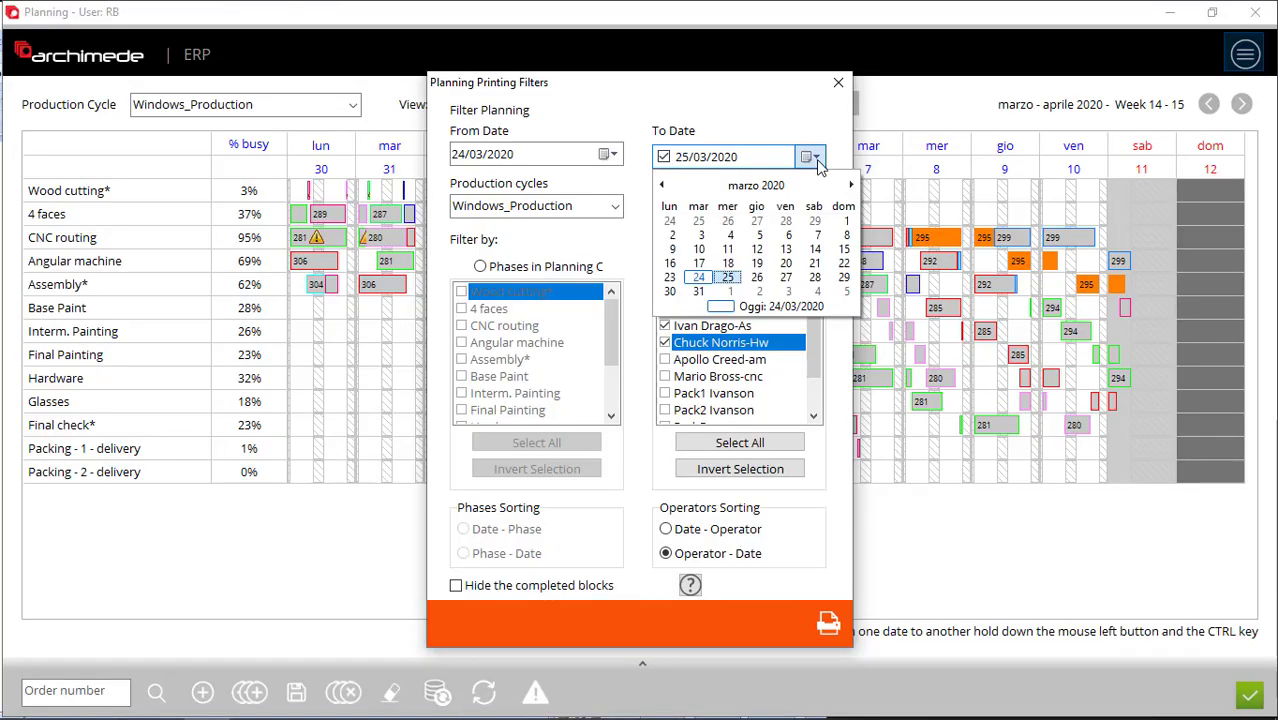
left_click(815, 277)
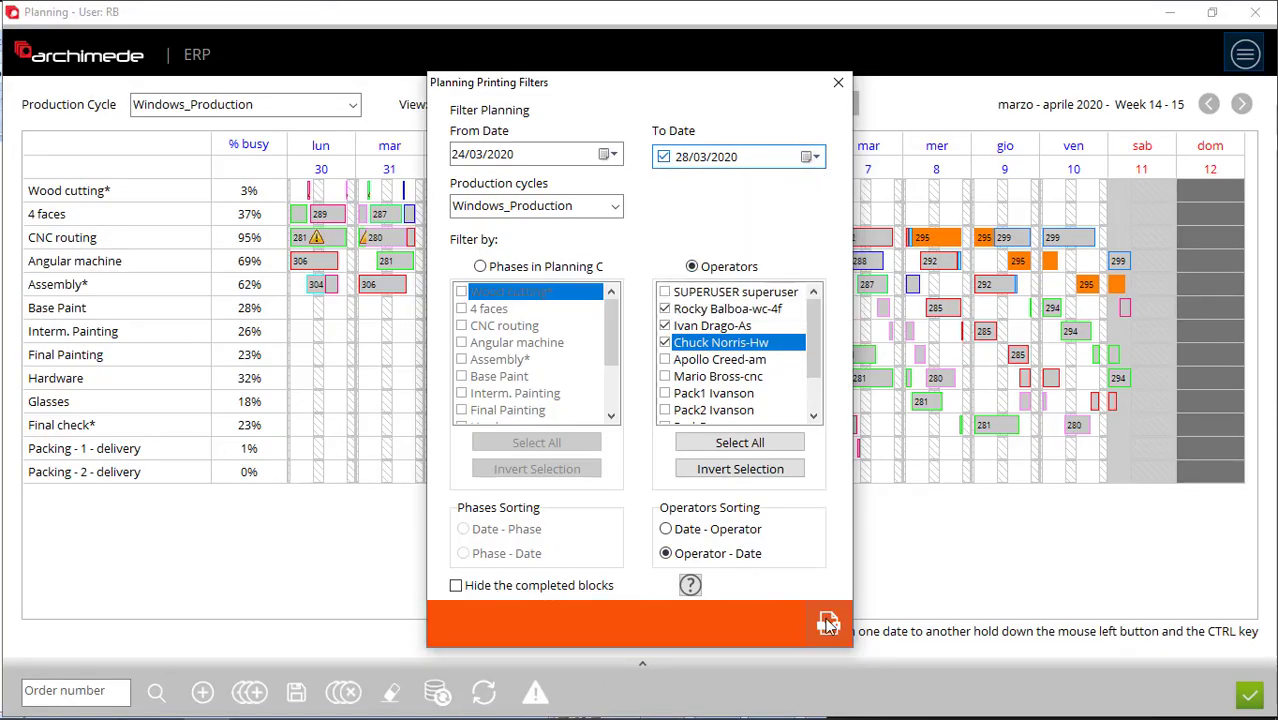
Step: Preview the Comparative_Planned_Real_Time report for the filtered operators, close it, and open the report listed directly below it
left_click(828, 622)
double_click(508, 210)
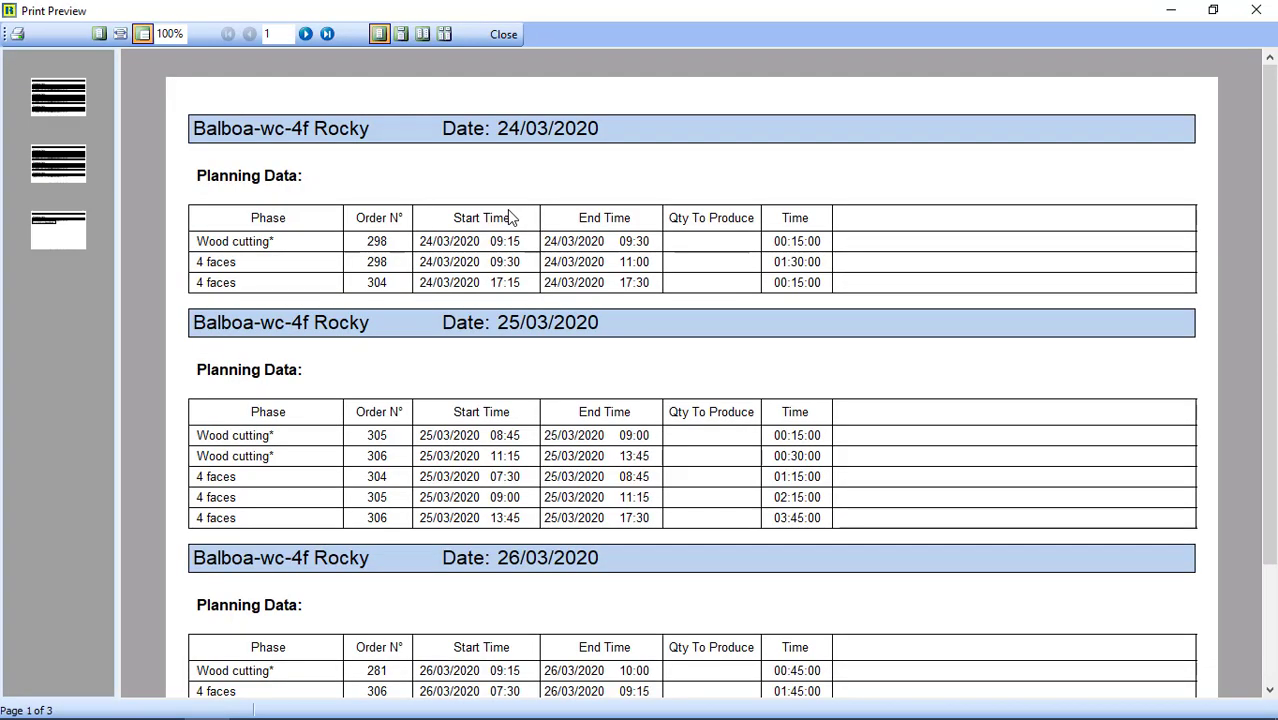
scroll(516, 238, "down", 3)
left_click(506, 38)
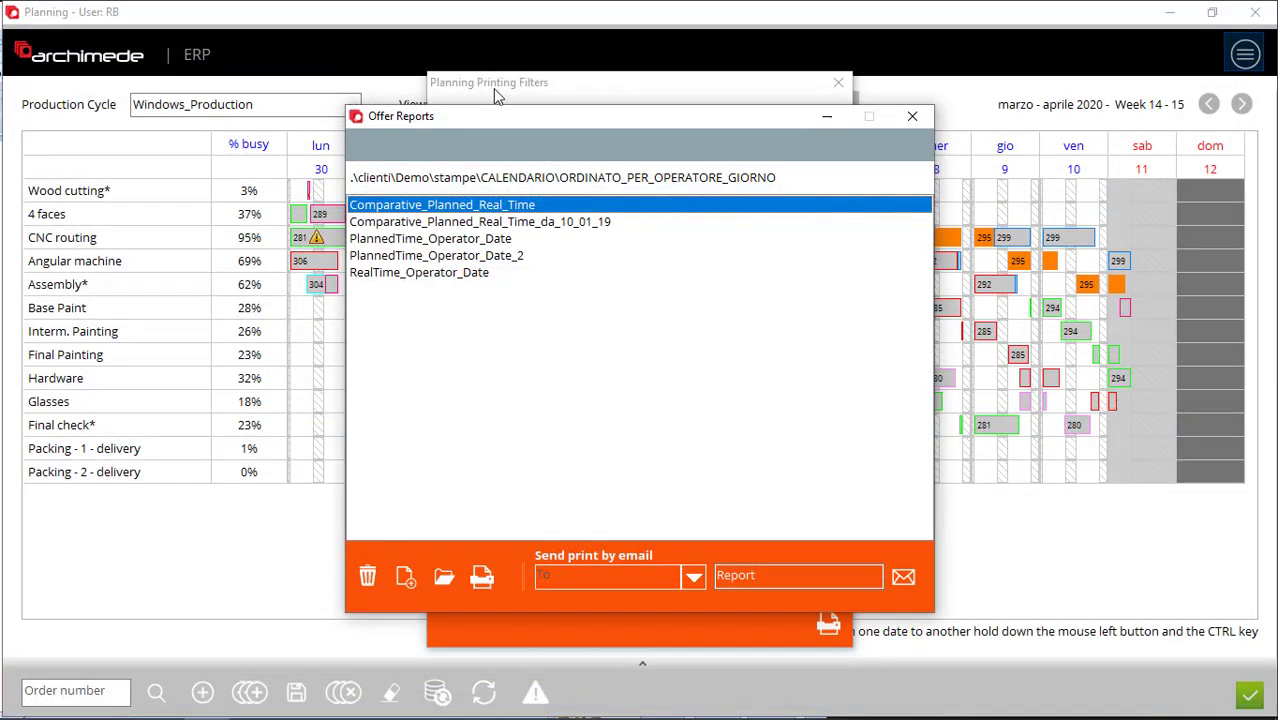
double_click(426, 220)
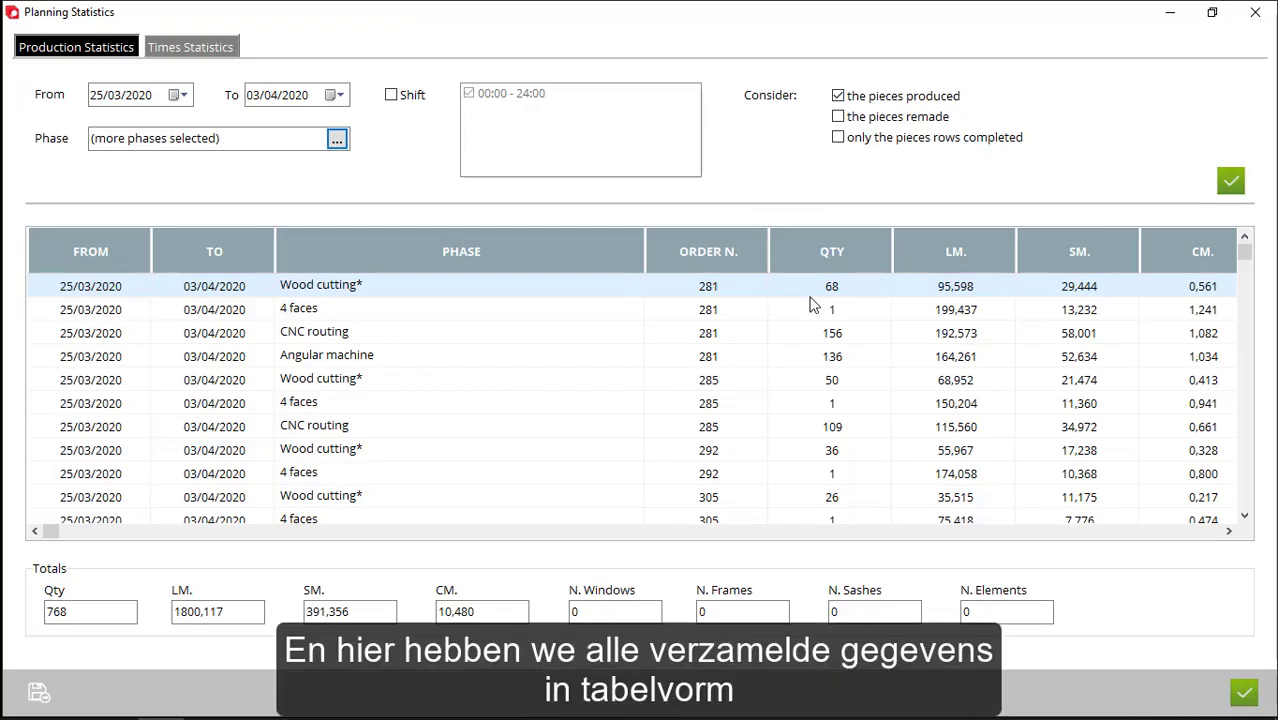
Step: Go down the Production Statistics rows to examine quantities and measurements per phase and order
key("Down")
key("Down")
key("Down")
key("Down")
key("Down")
key("Down")
key("Down")
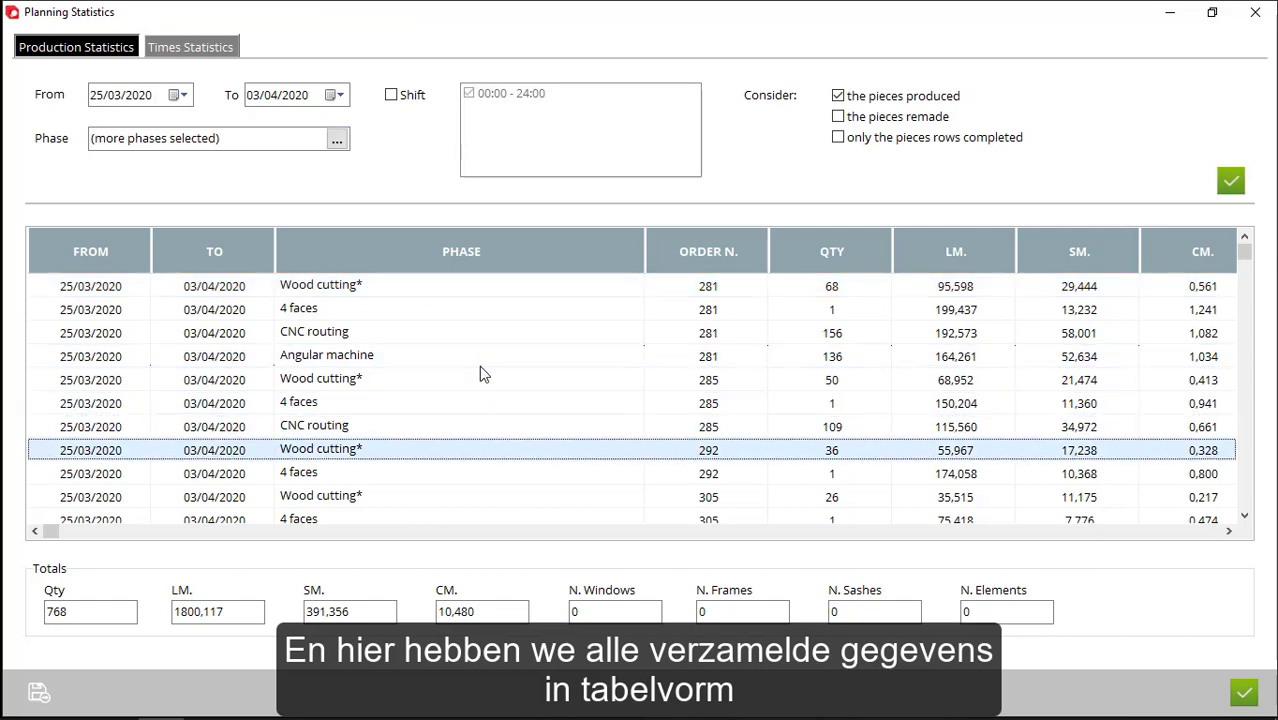
key("Down")
key("Down")
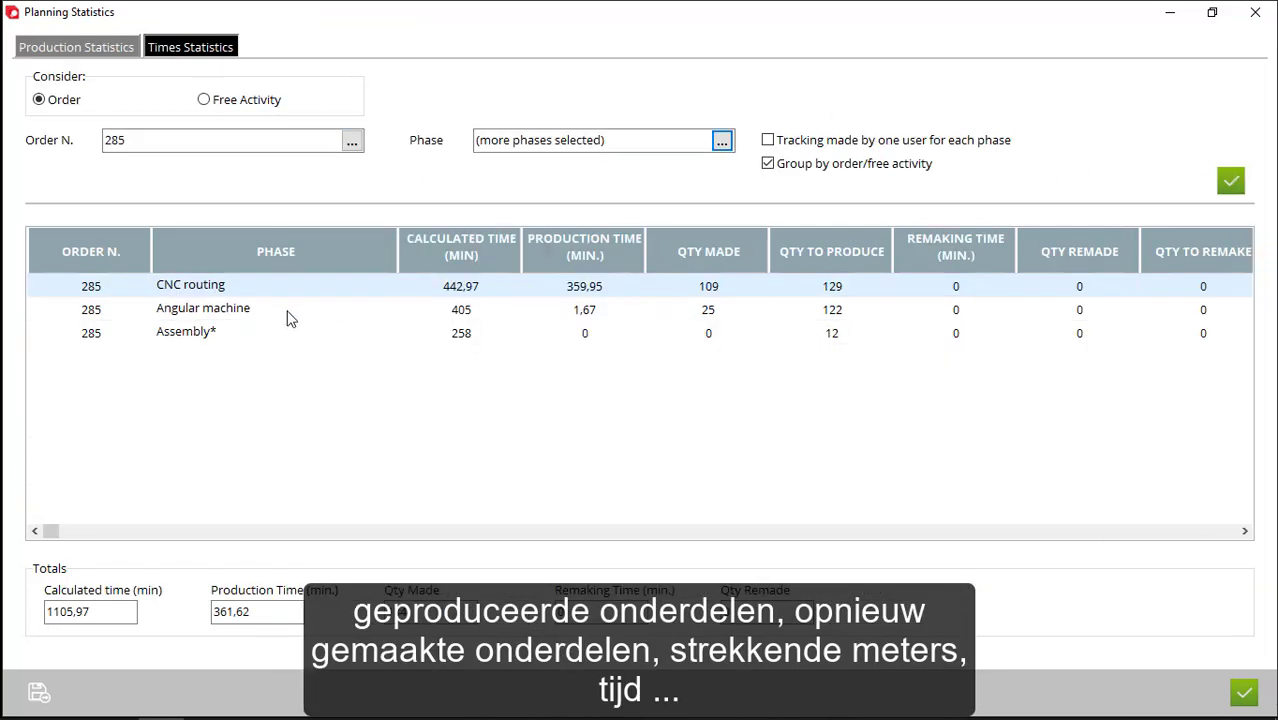
Step: Examine the Angular machine and Assembly rows in the order's Times Statistics
left_click(289, 318)
left_click(293, 339)
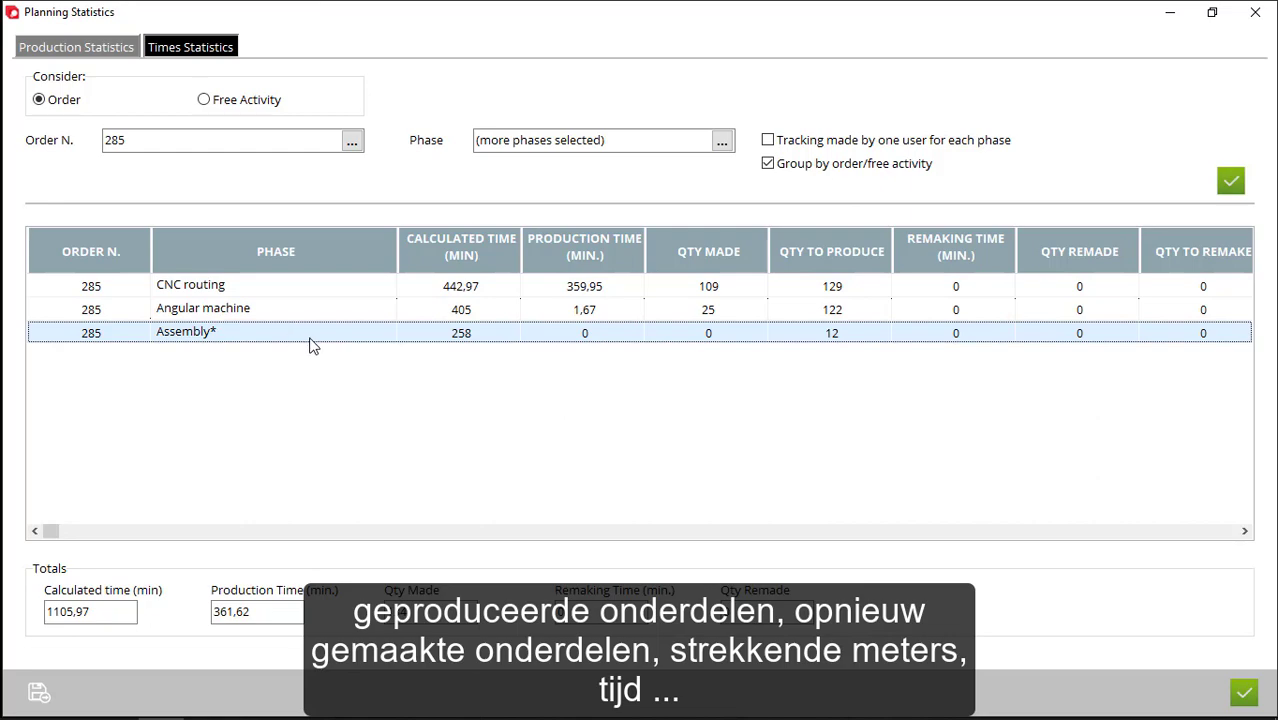